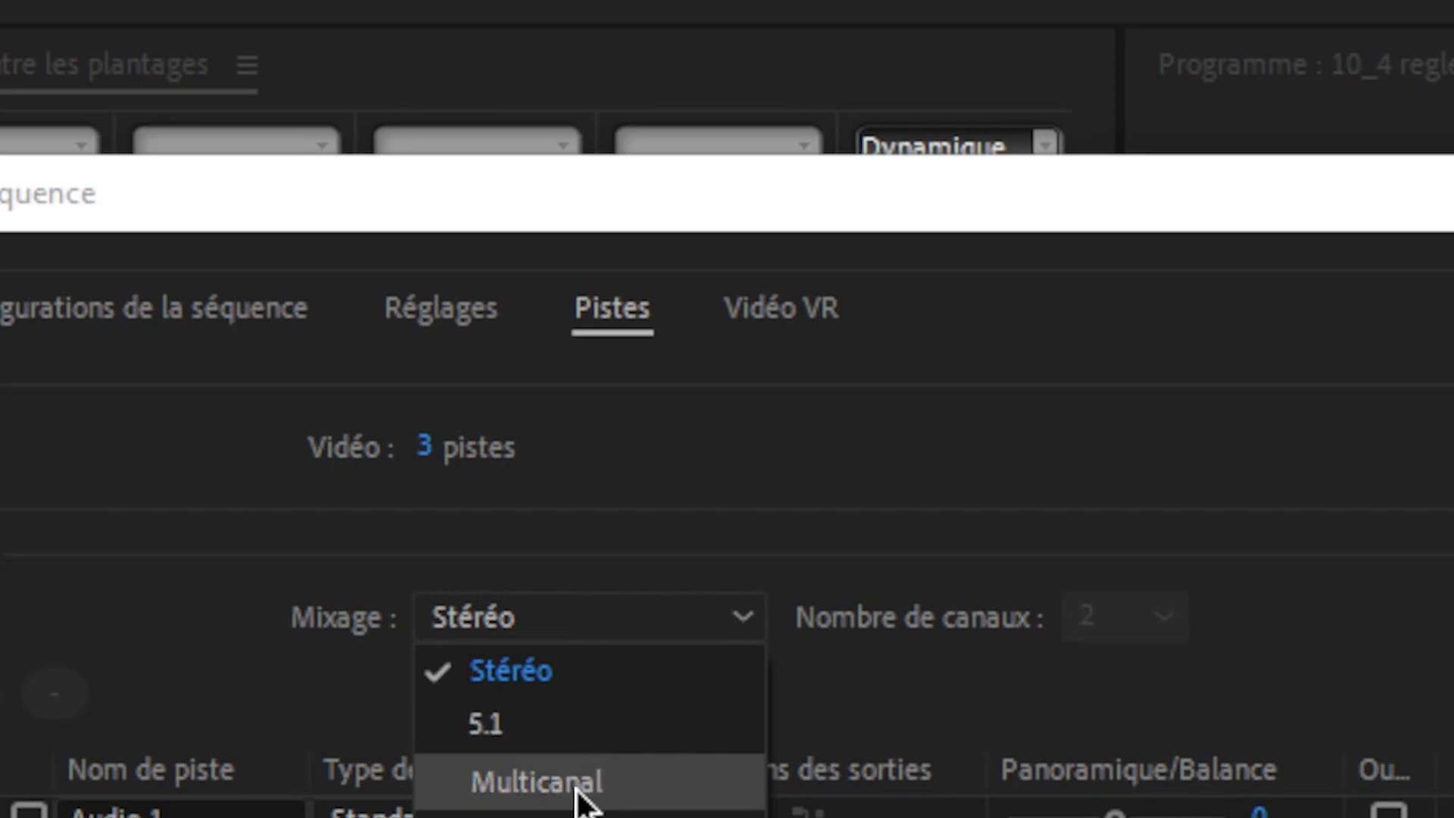
# - Set the new sequence's audio mix to Multicanal with 6 channels and add standard audio tracks up to Audio 17
pyautogui.click(578, 788)
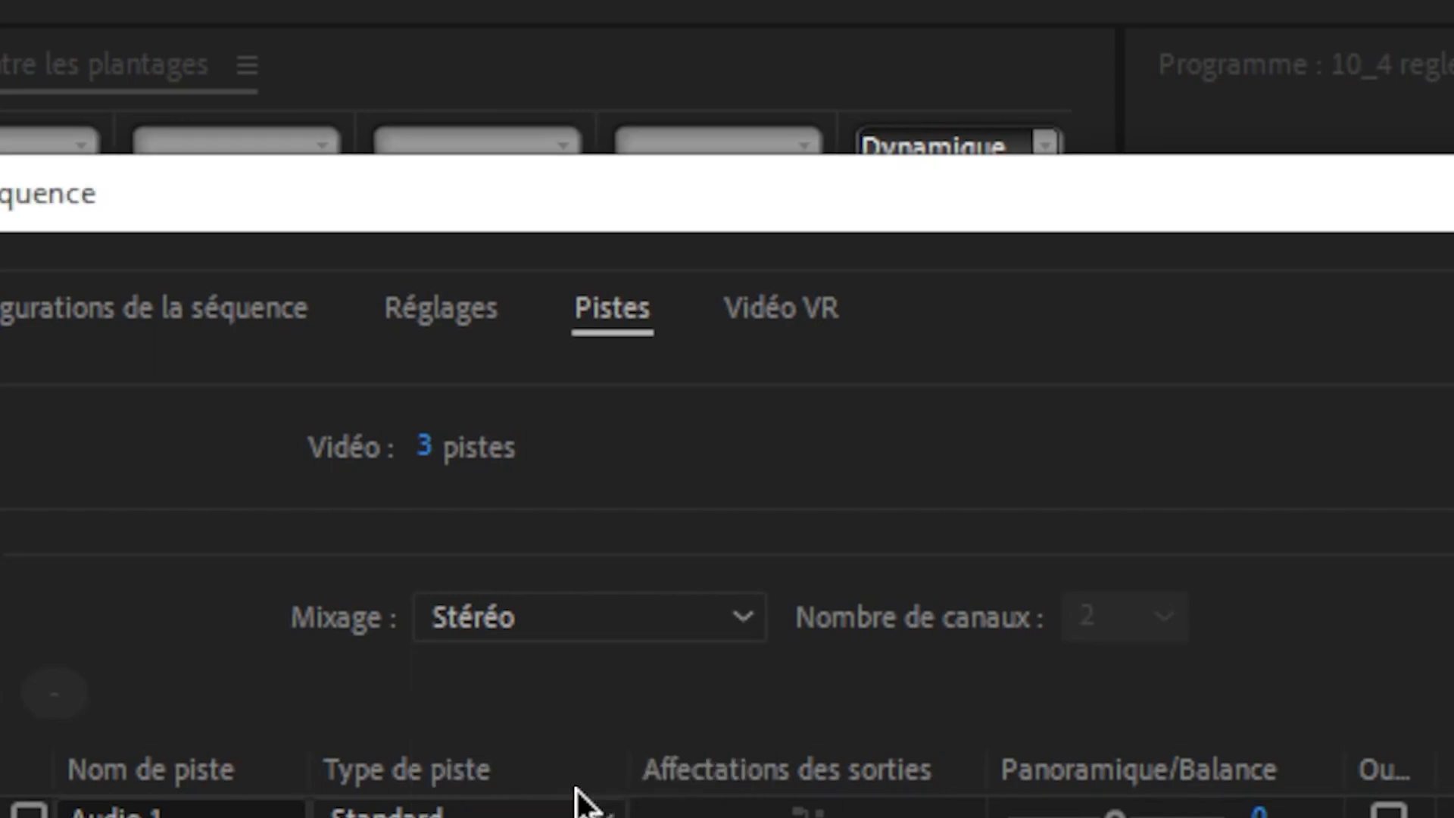
pyautogui.click(1177, 615)
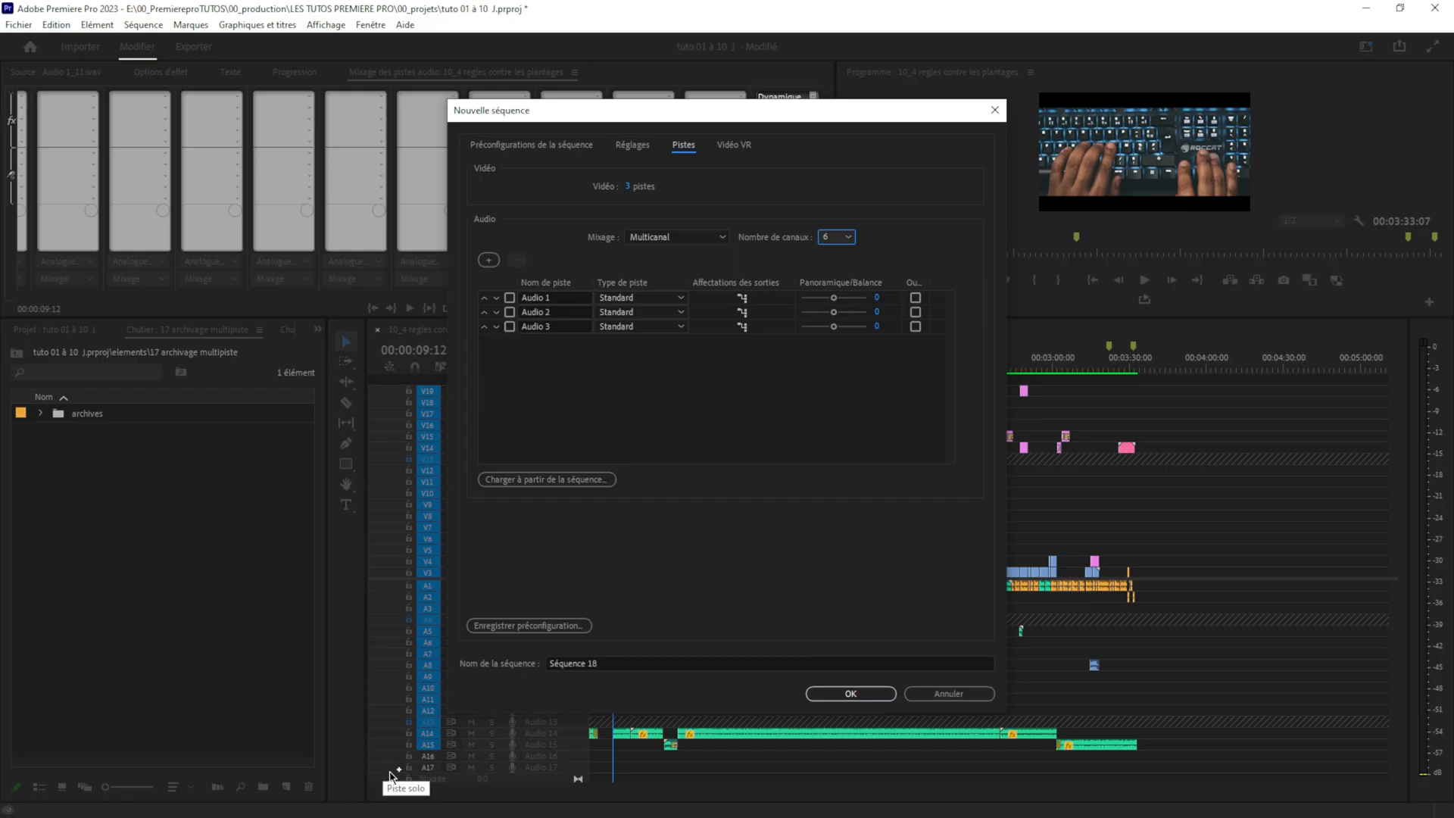
pyautogui.click(489, 260)
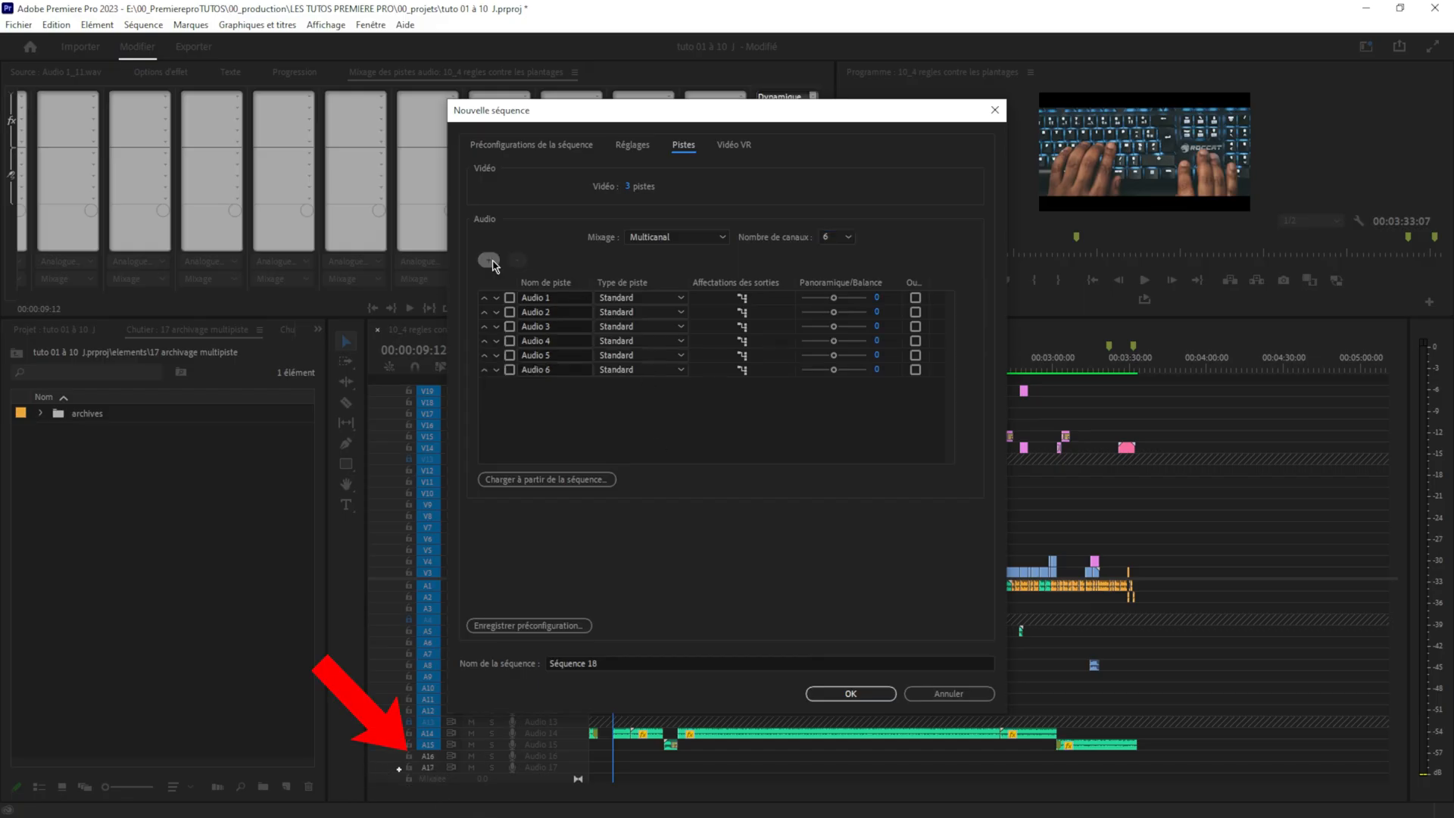
pyautogui.click(488, 260)
pyautogui.click(488, 260)
# - Name the sequence "montage multicanal", create it, and widen the audio meters beside the timeline
pyautogui.write('montage ')
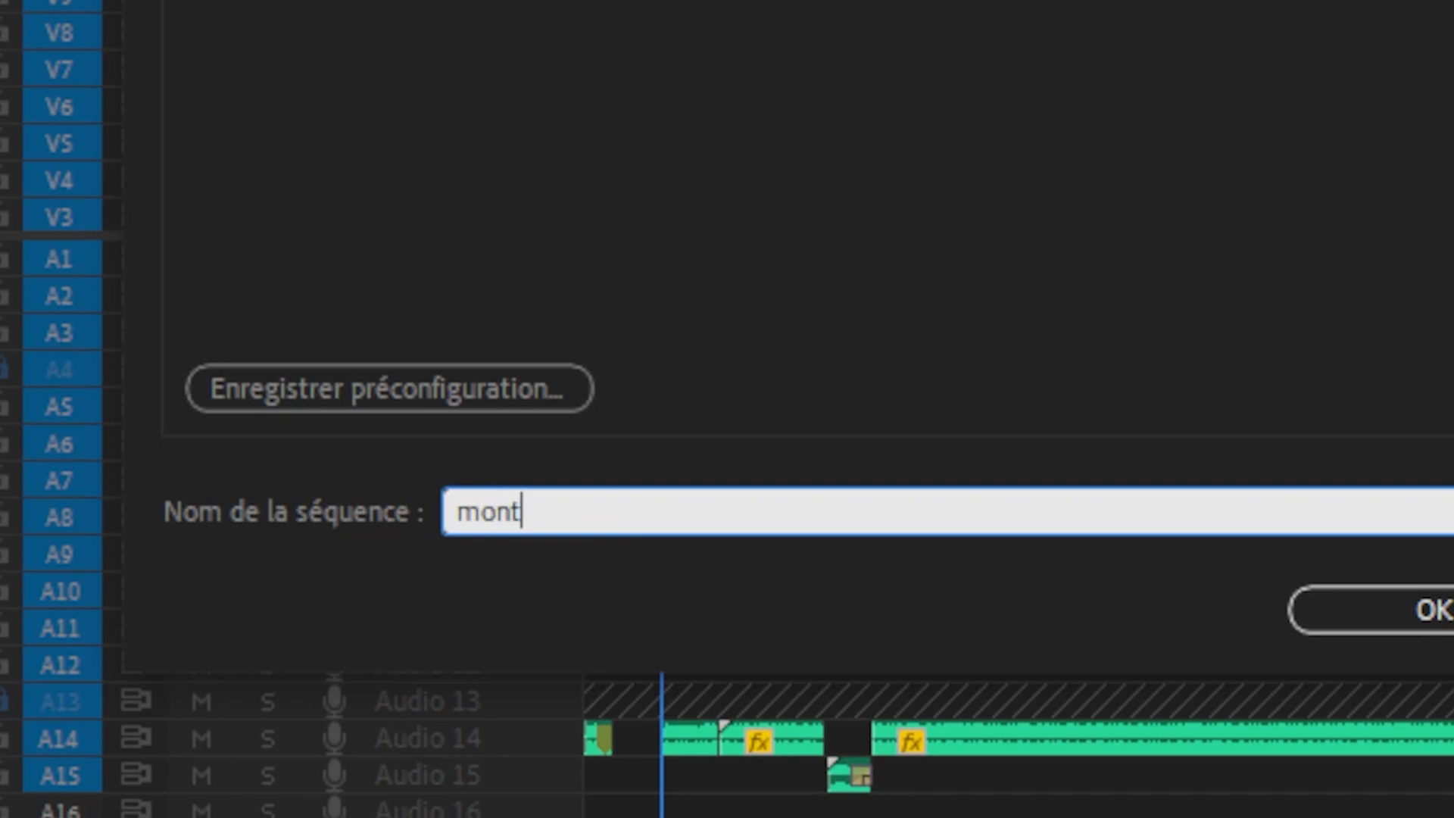
pyautogui.write('mul')
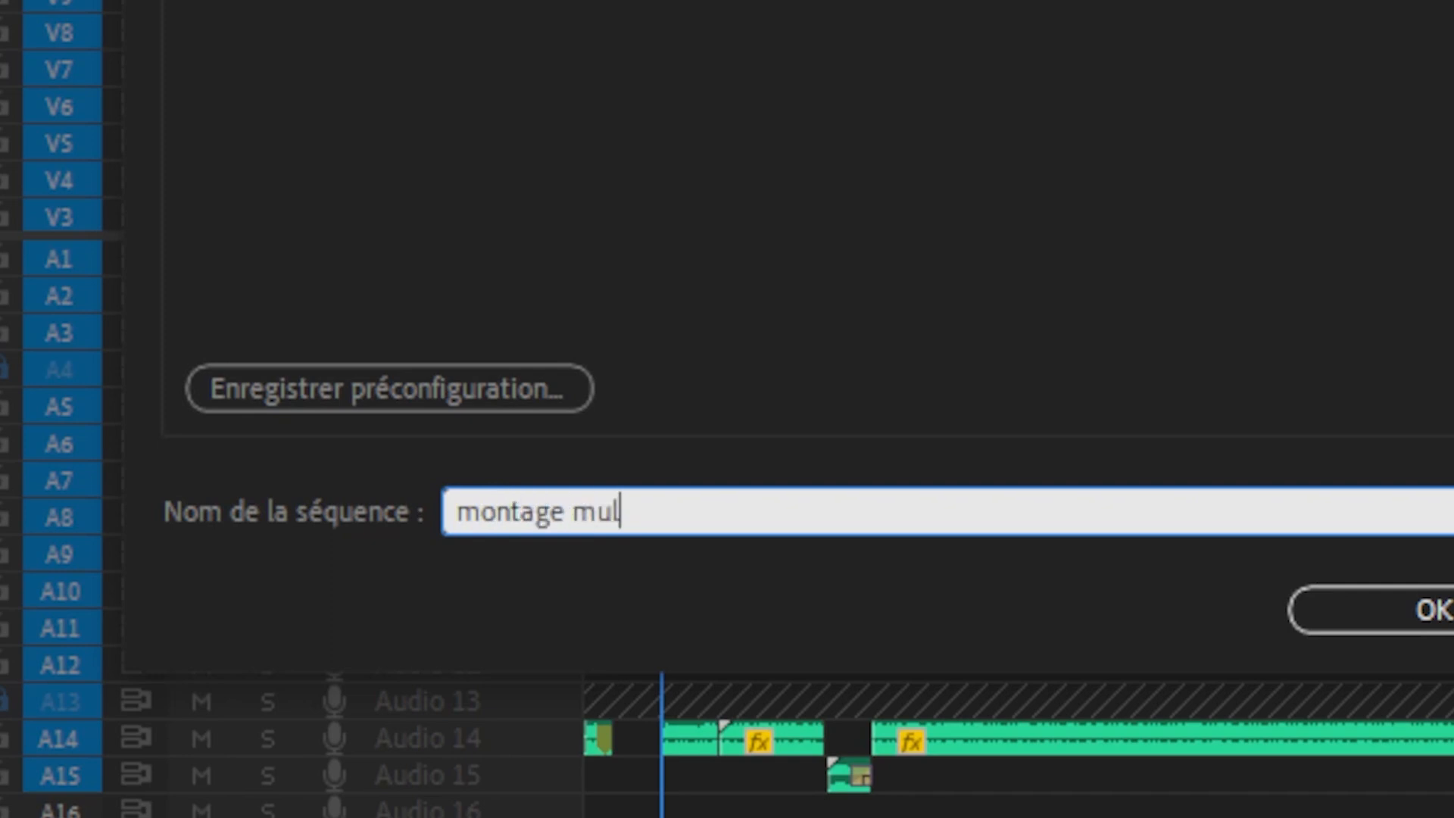
pyautogui.write('ticanal')
pyautogui.click(851, 694)
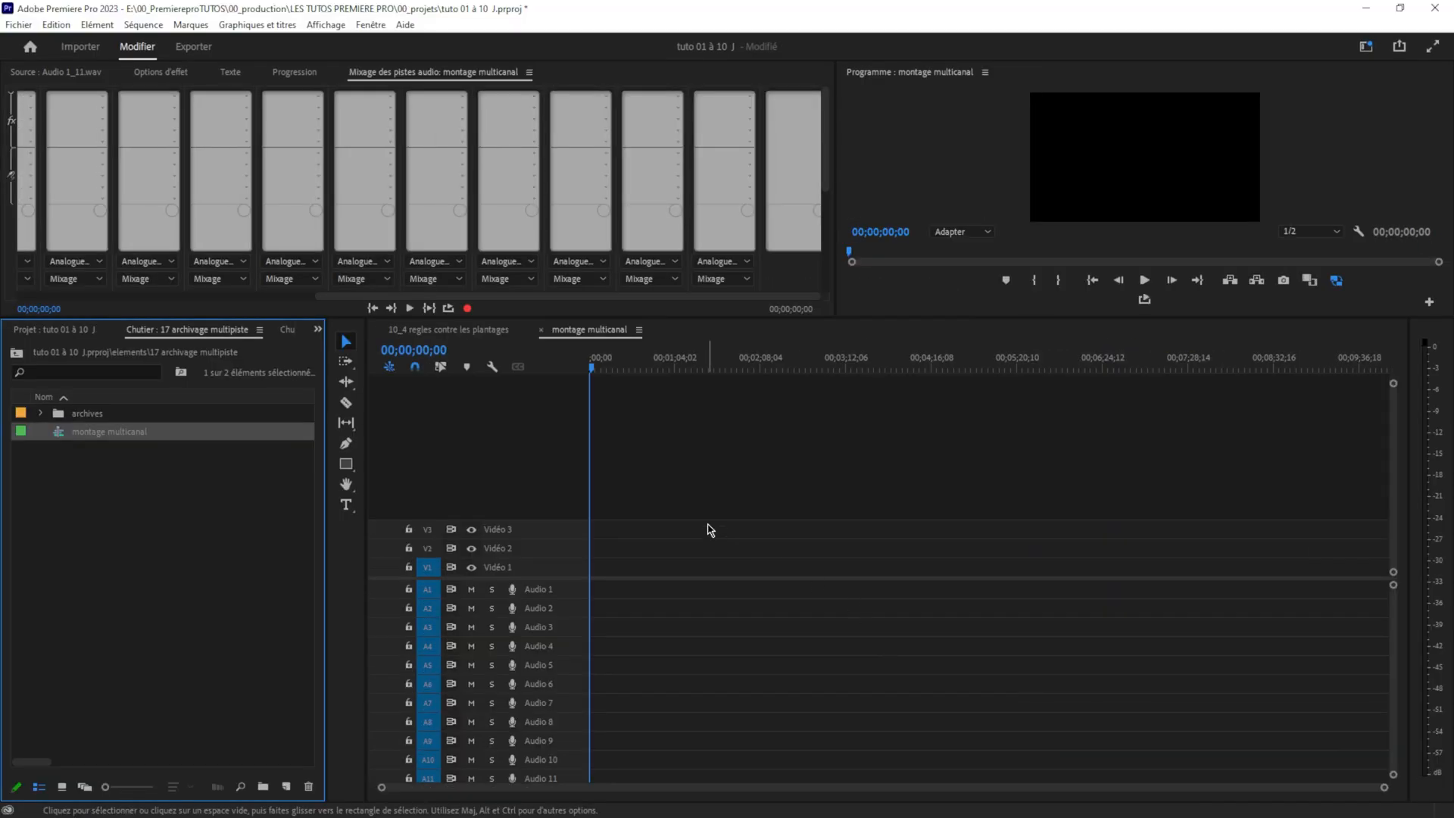
pyautogui.moveTo(1405, 561); pyautogui.dragTo(1205, 572)
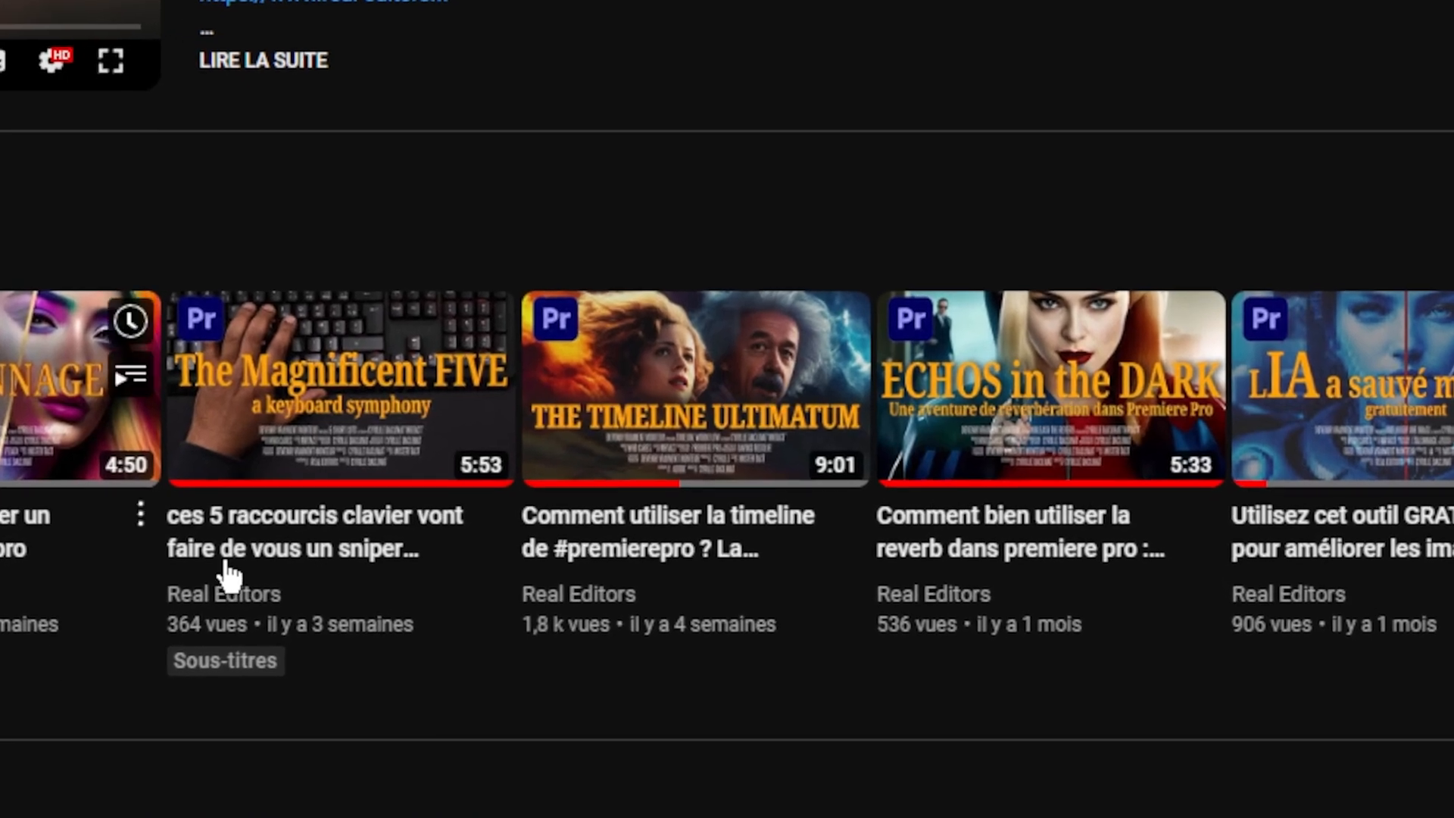
# - Add 16 video tracks after Vidéo 3 and one standard audio track after Audio 17
pyautogui.moveTo(611, 370)
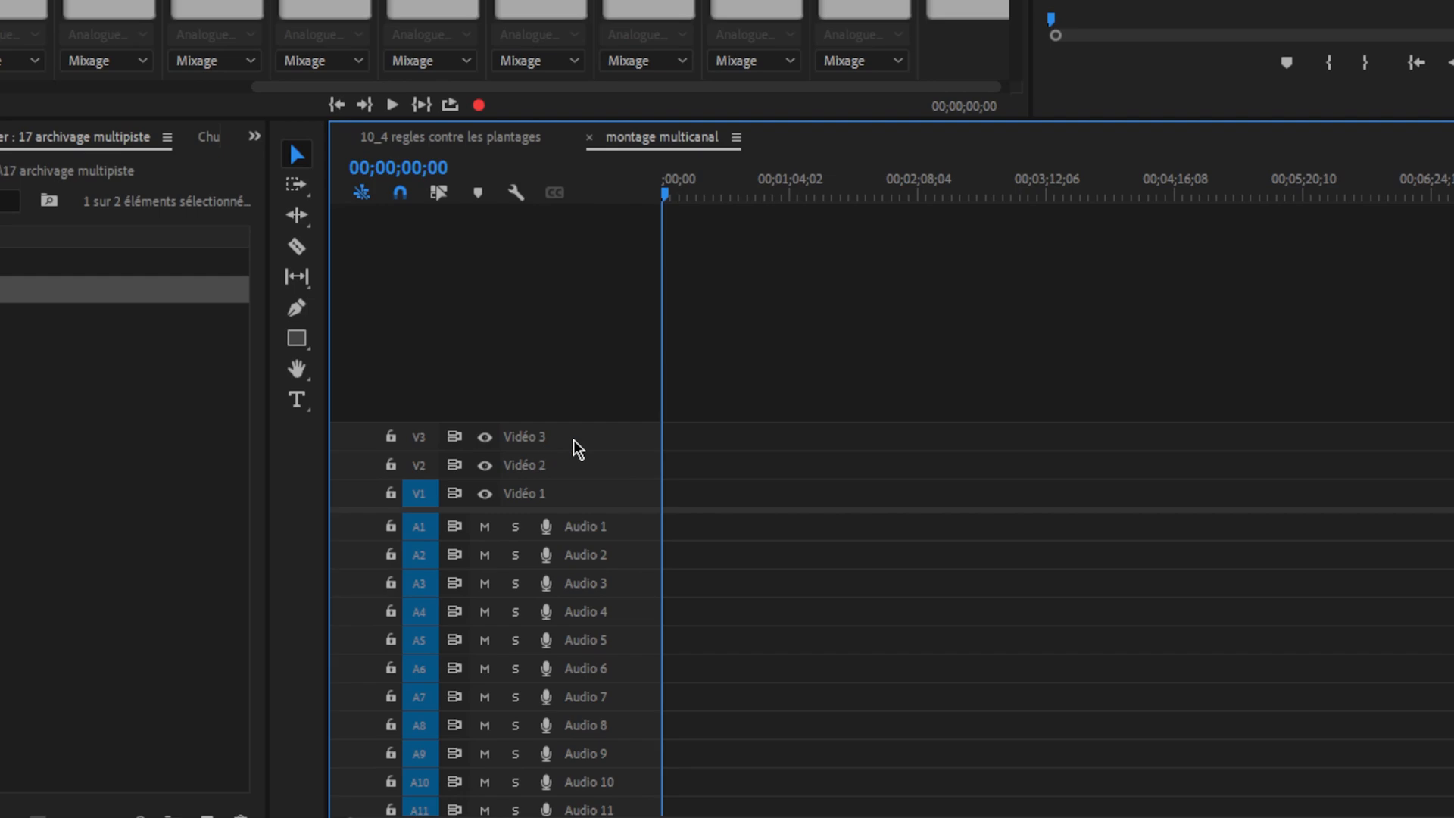
pyautogui.rightClick(536, 529)
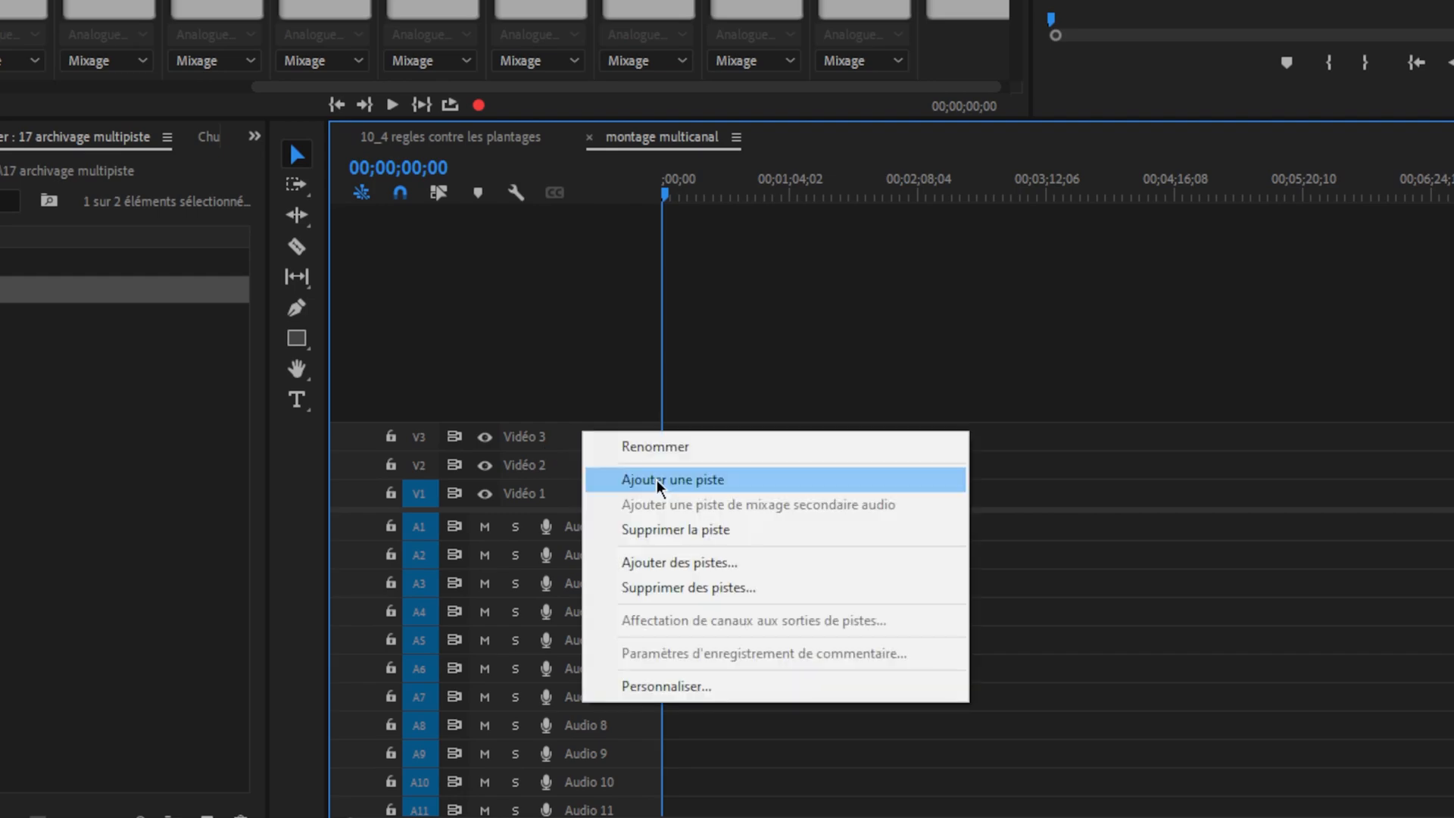
pyautogui.click(679, 562)
pyautogui.write('6')
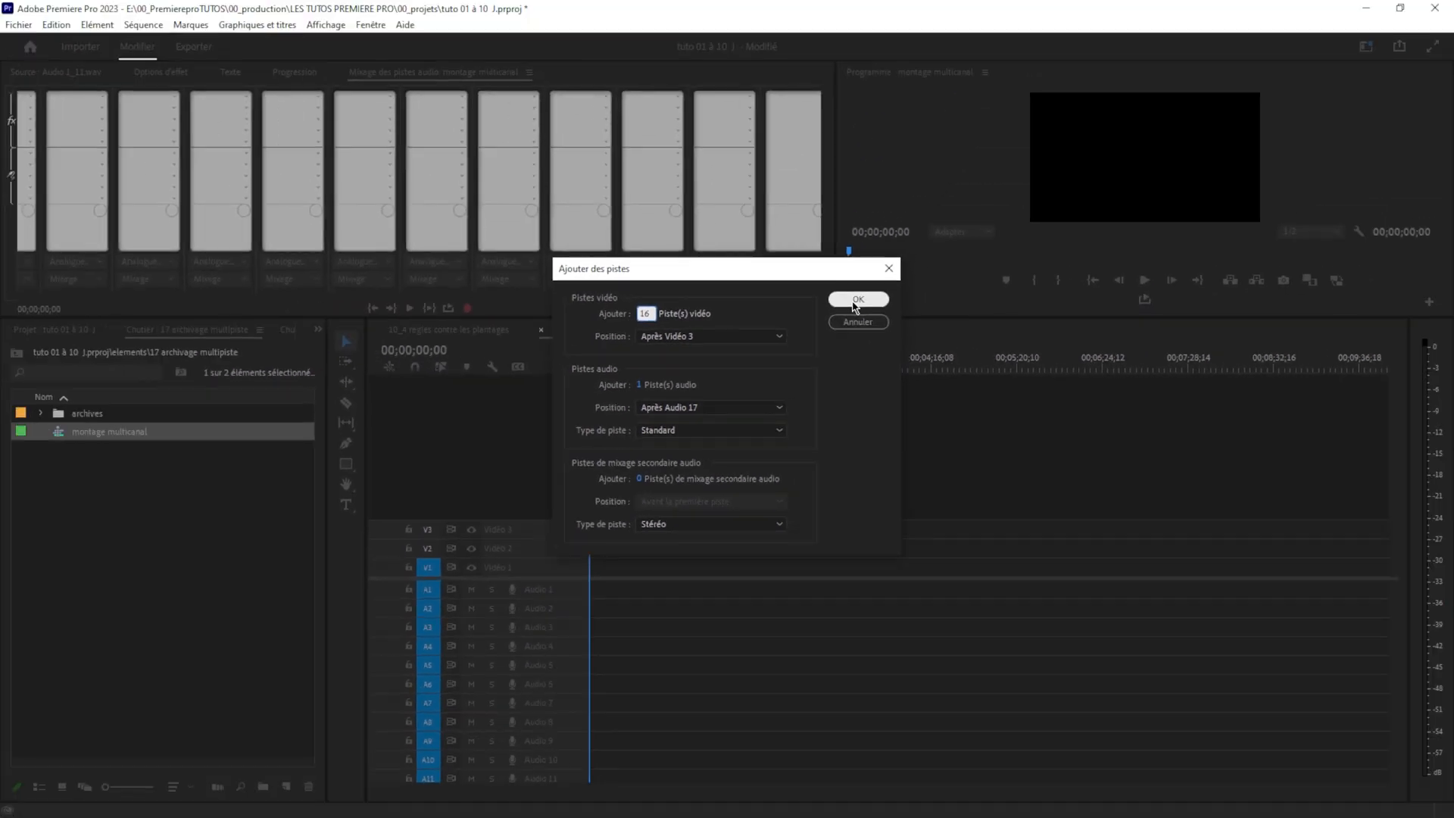
pyautogui.click(857, 300)
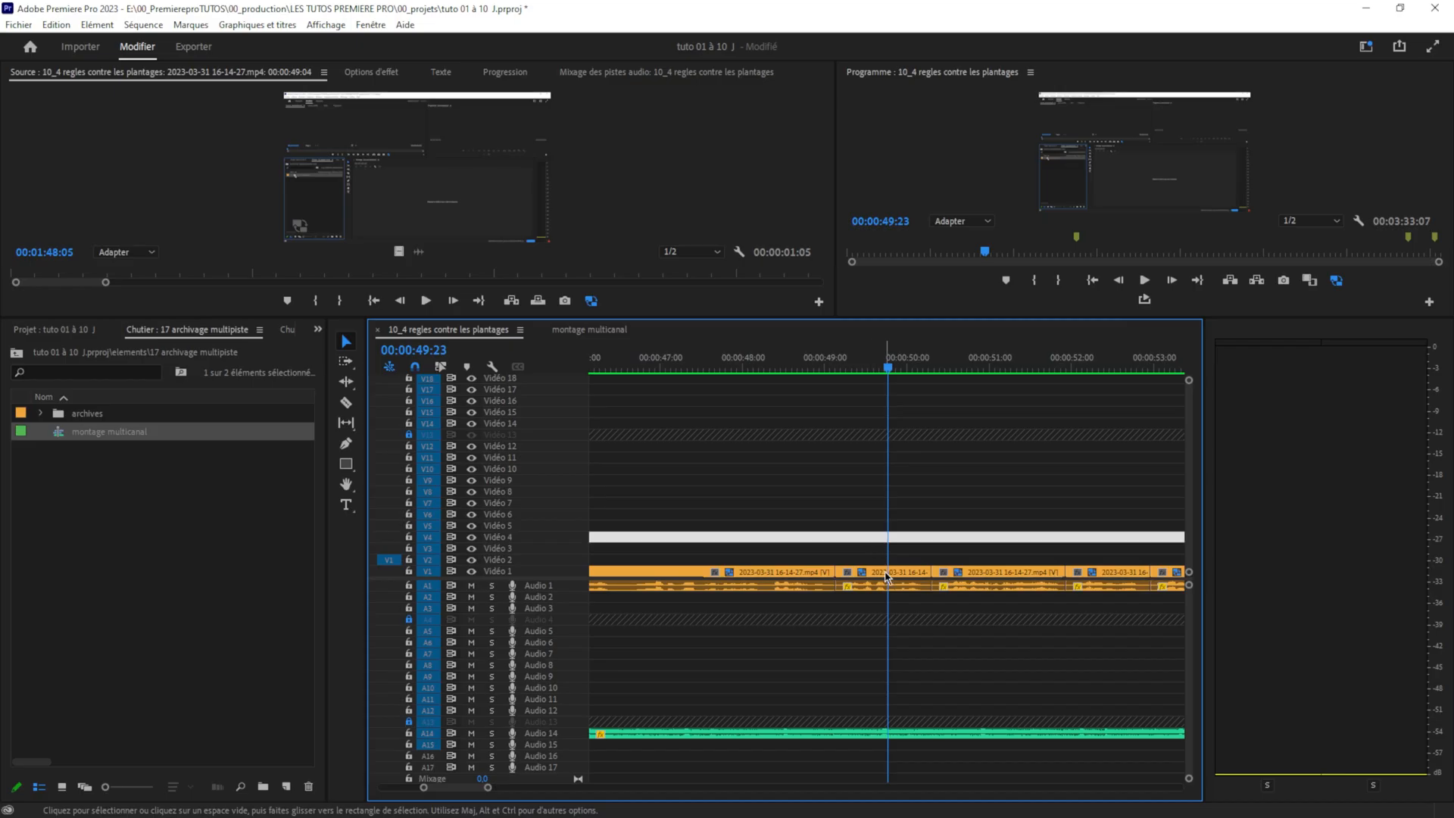
# - Place a clip from 10_4 regles contre les plantages on Vidéo 3 of montage multicanal and change the sequence settings to match it
pyautogui.doubleClick(888, 574)
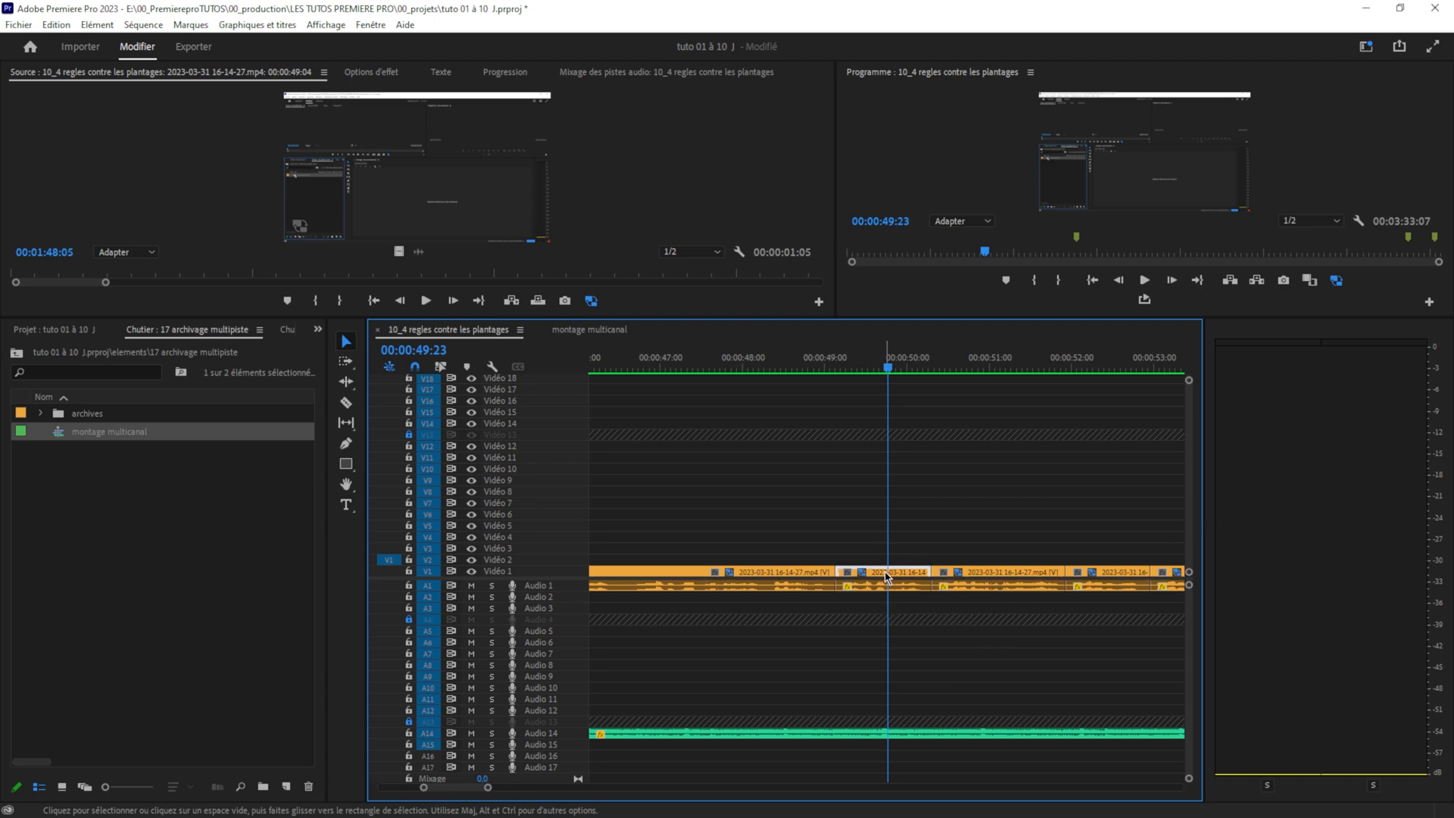
pyautogui.click(590, 330)
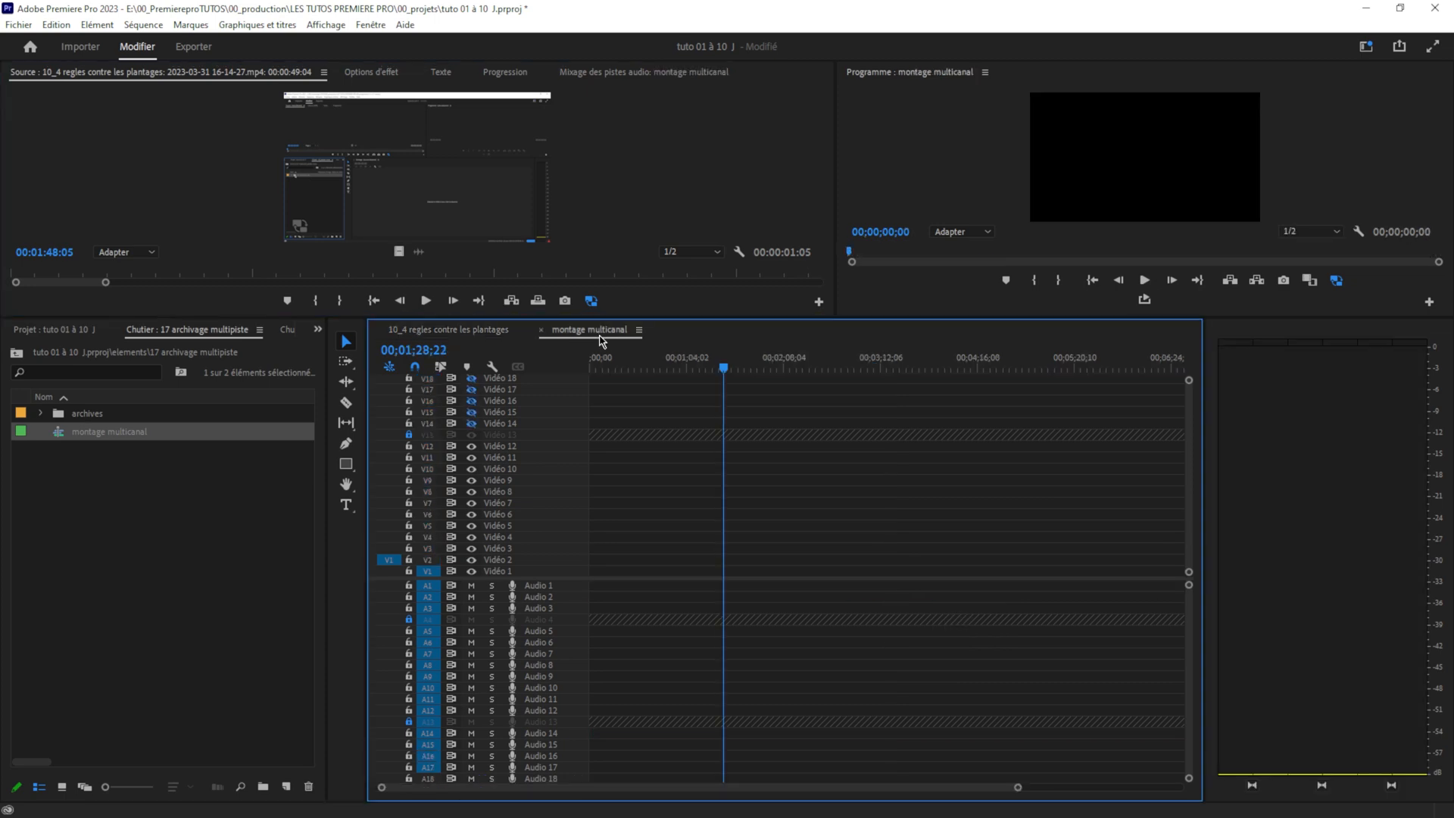
pyautogui.moveTo(410, 215); pyautogui.dragTo(711, 545)
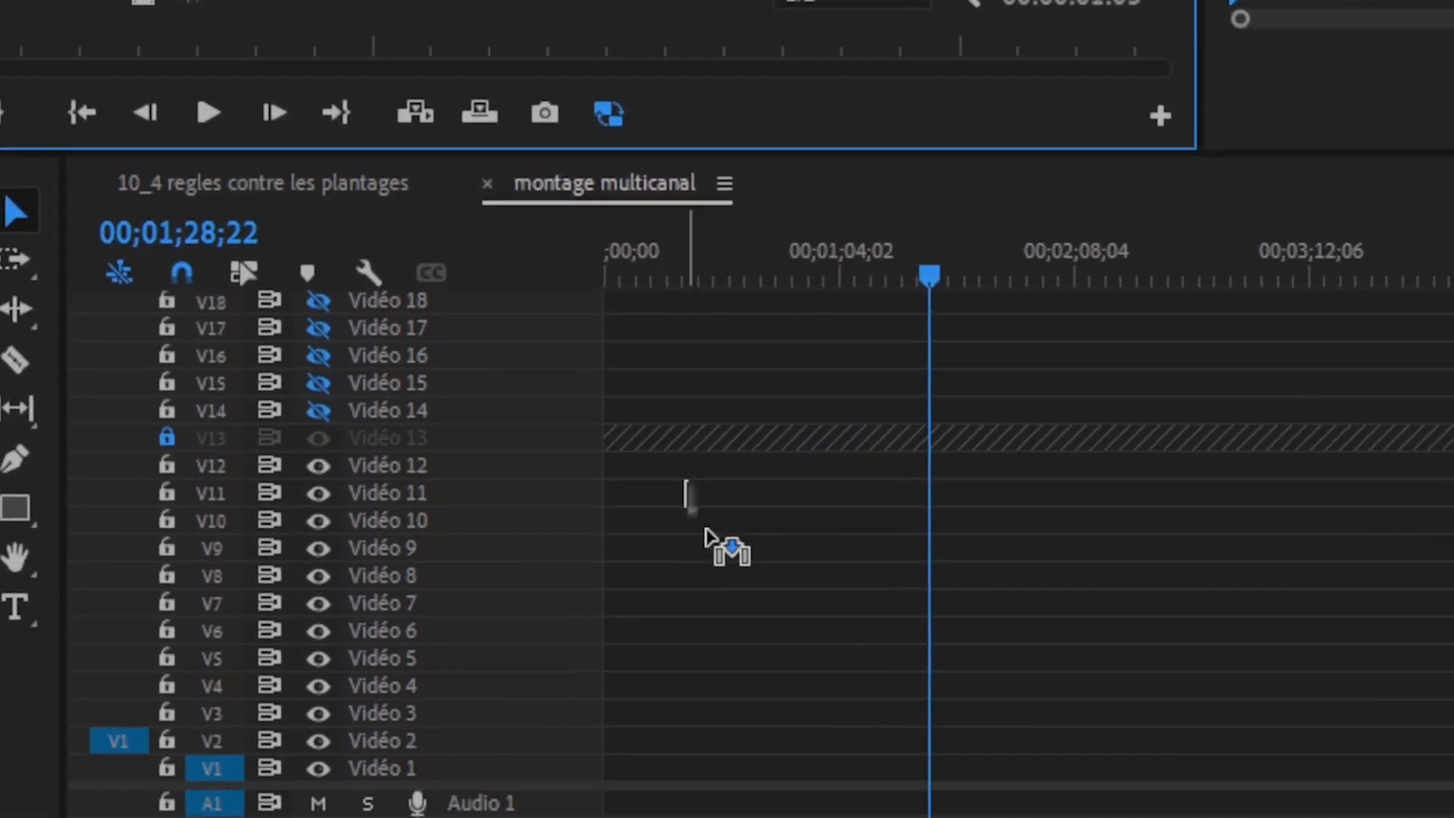
pyautogui.moveTo(867, 653); pyautogui.dragTo(929, 628)
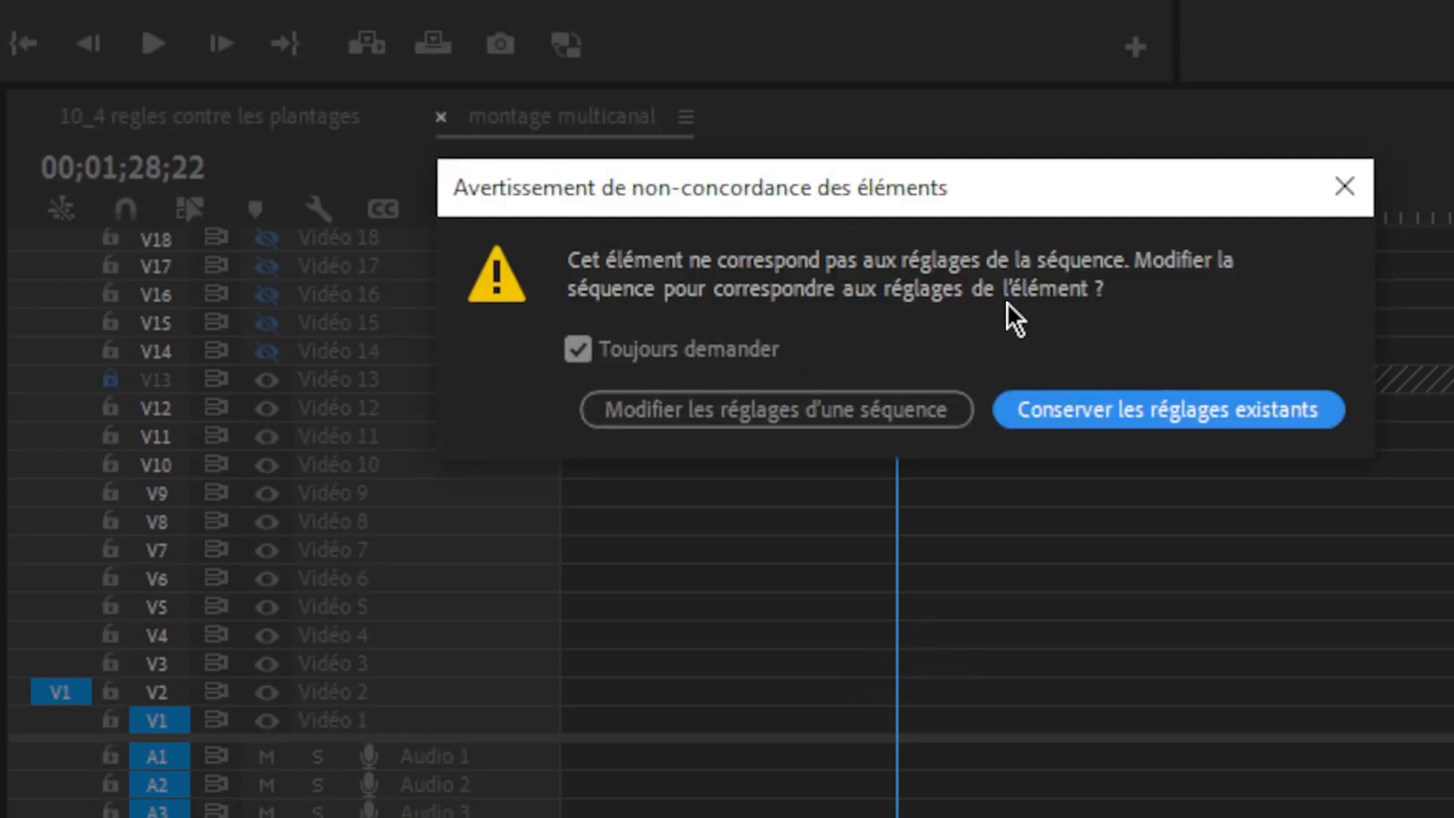
pyautogui.click(838, 412)
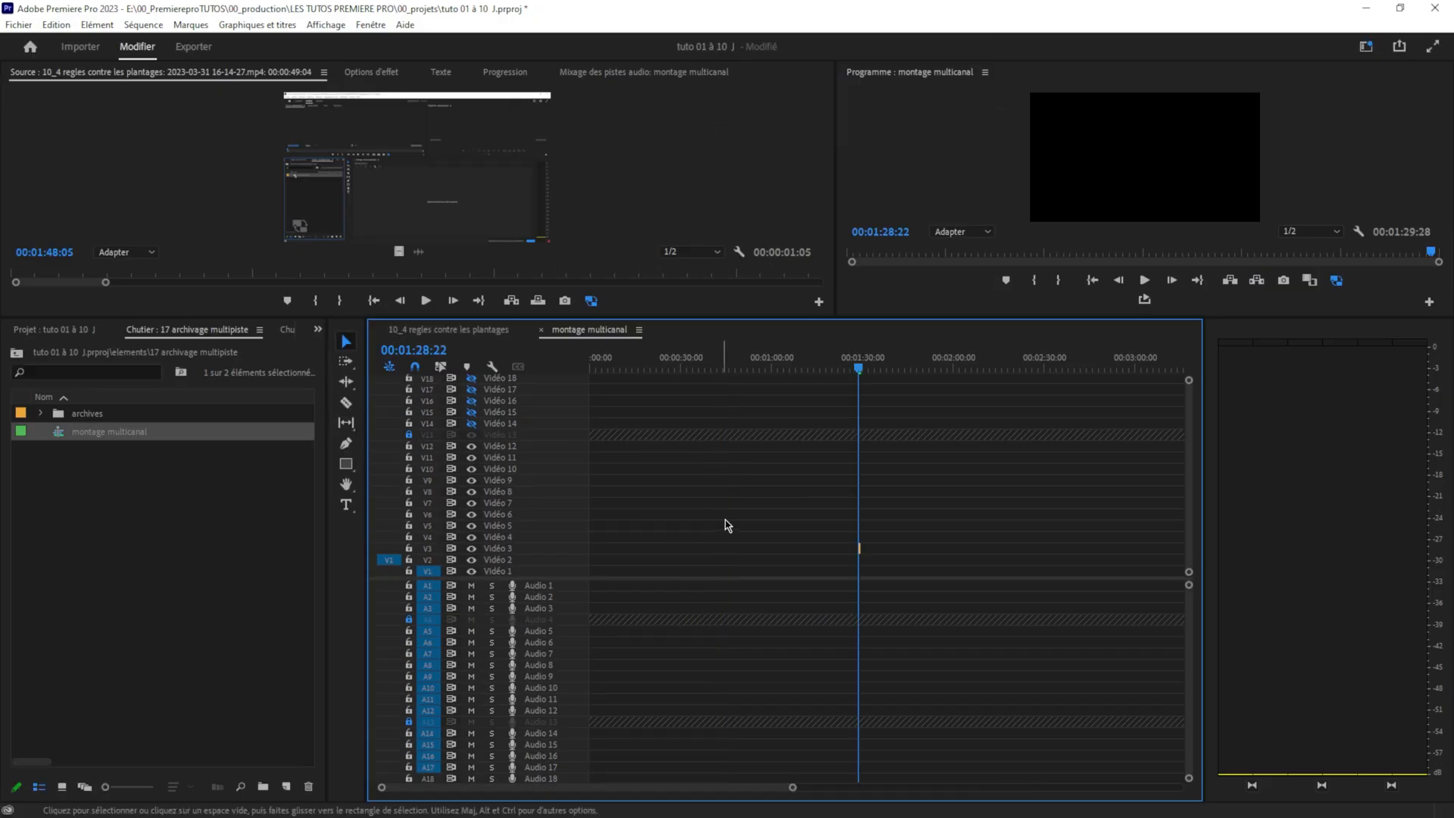
# - Delete the clip placed on Vidéo 3 of the montage multicanal sequence
pyautogui.press('=')
pyautogui.press('=')
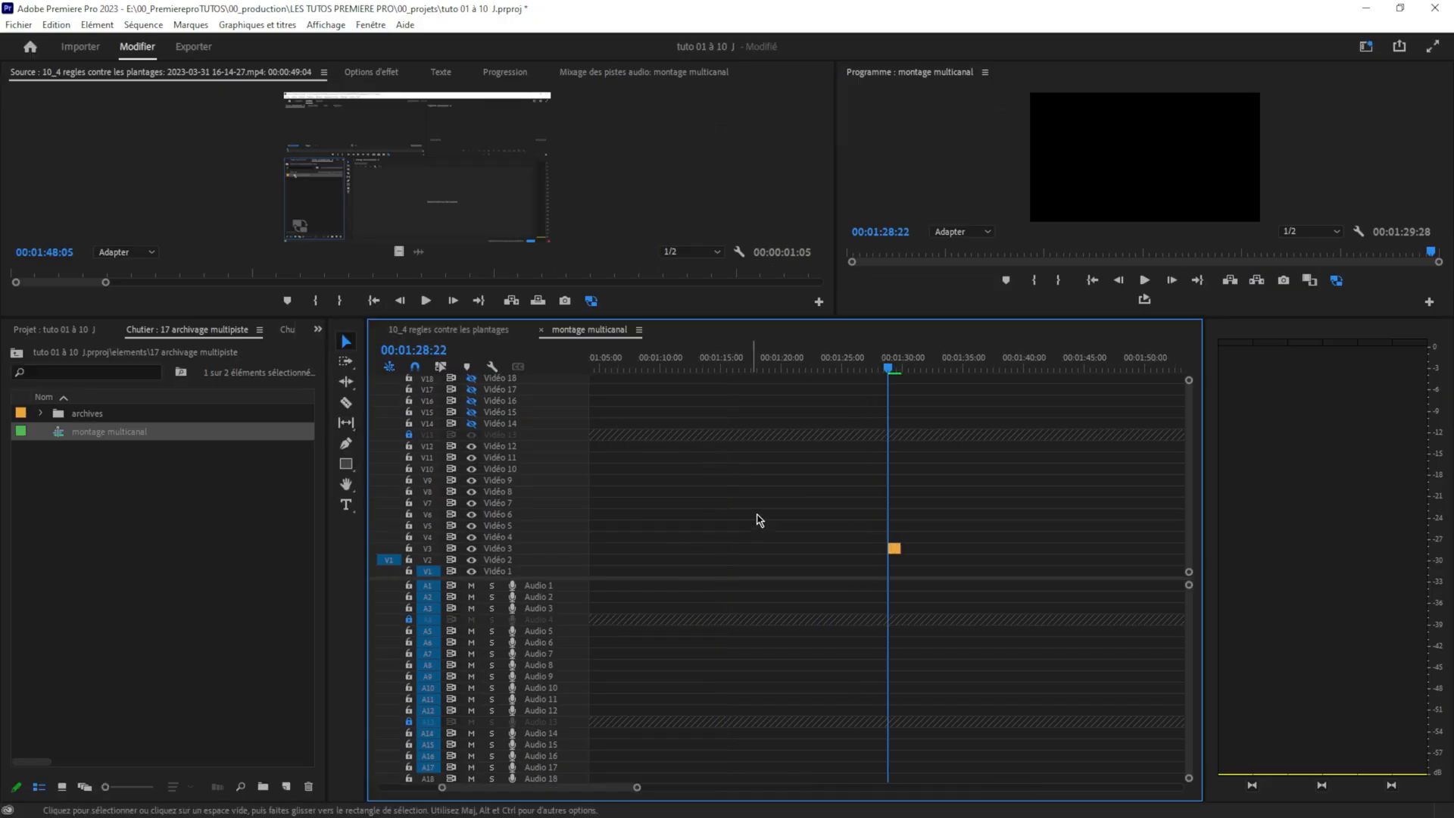
pyautogui.moveTo(809, 513); pyautogui.dragTo(957, 568)
pyautogui.press('Delete')
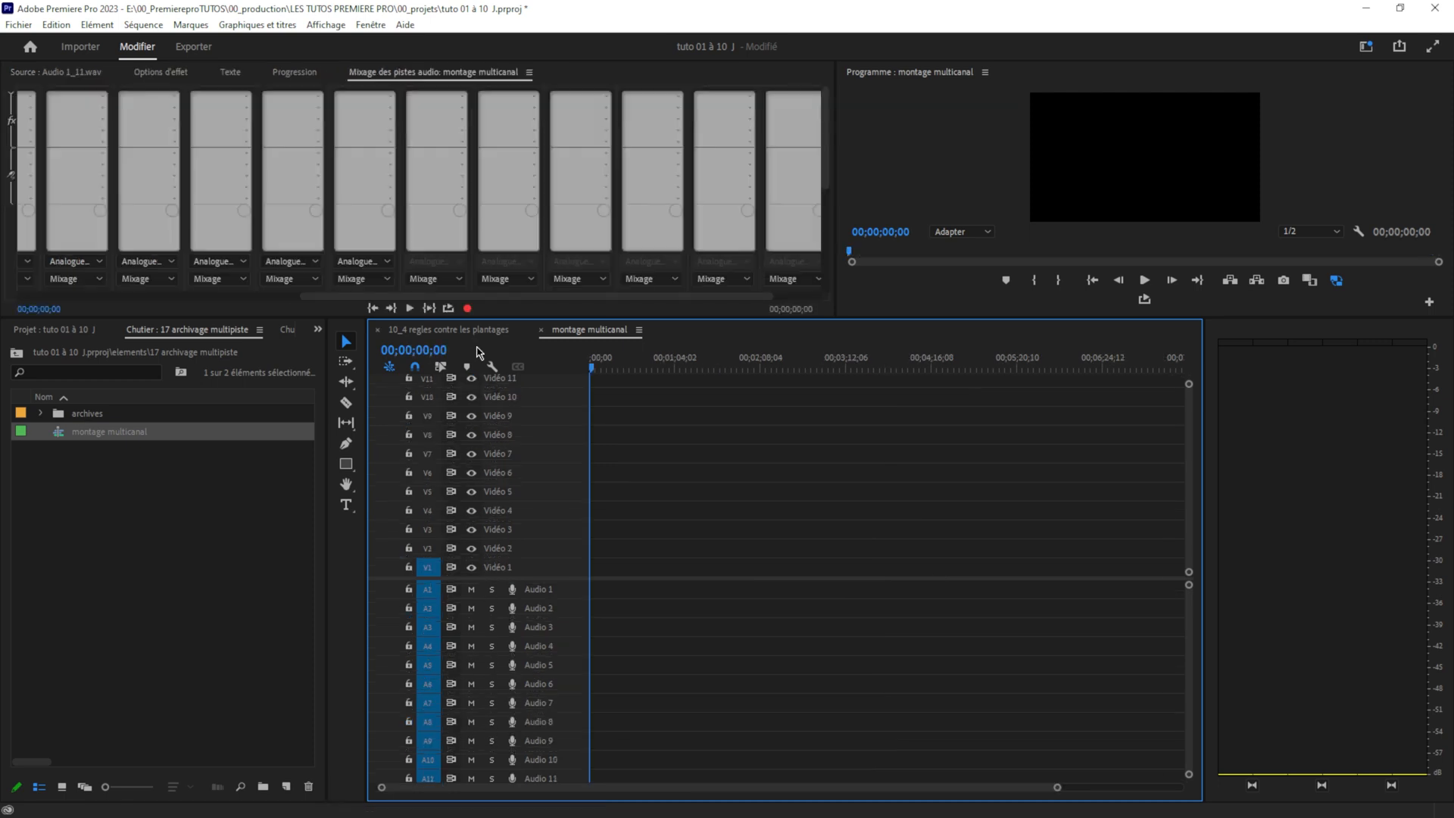
# - Lock the tracks Vidéo 13, Audio 4 and Audio 13 in montage multicanal, as in the original sequence
pyautogui.click(475, 330)
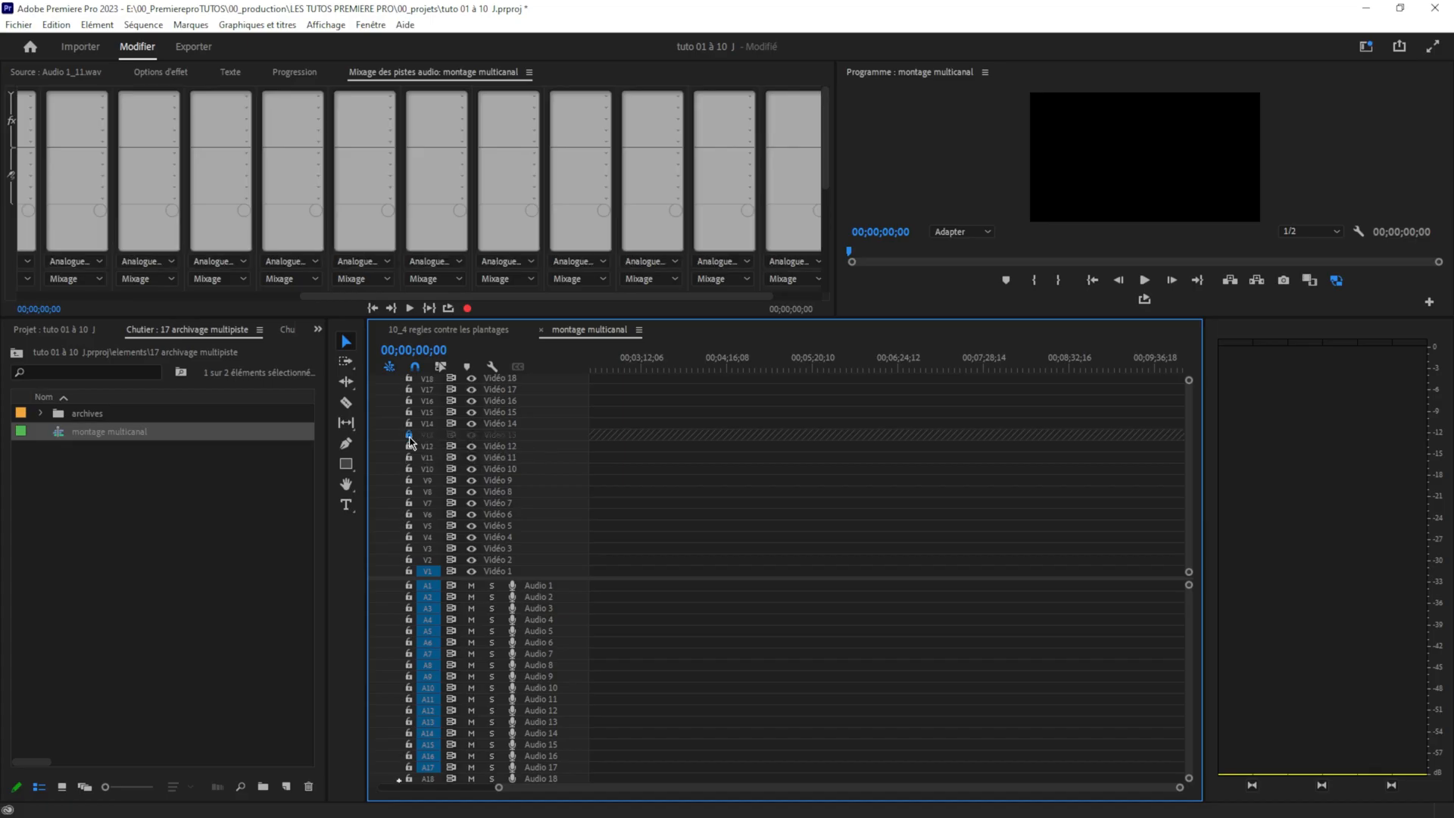
pyautogui.click(408, 620)
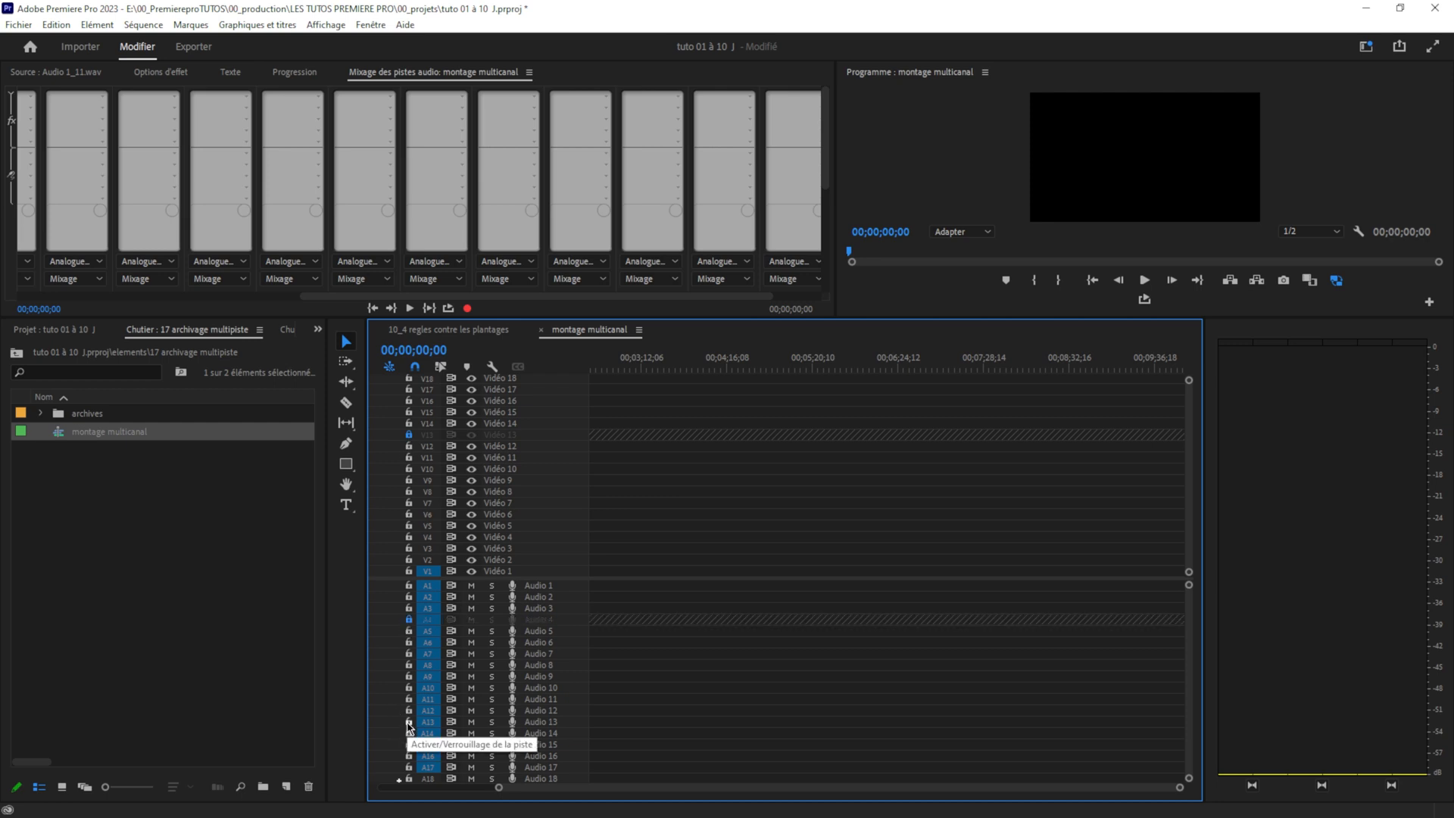
pyautogui.click(409, 721)
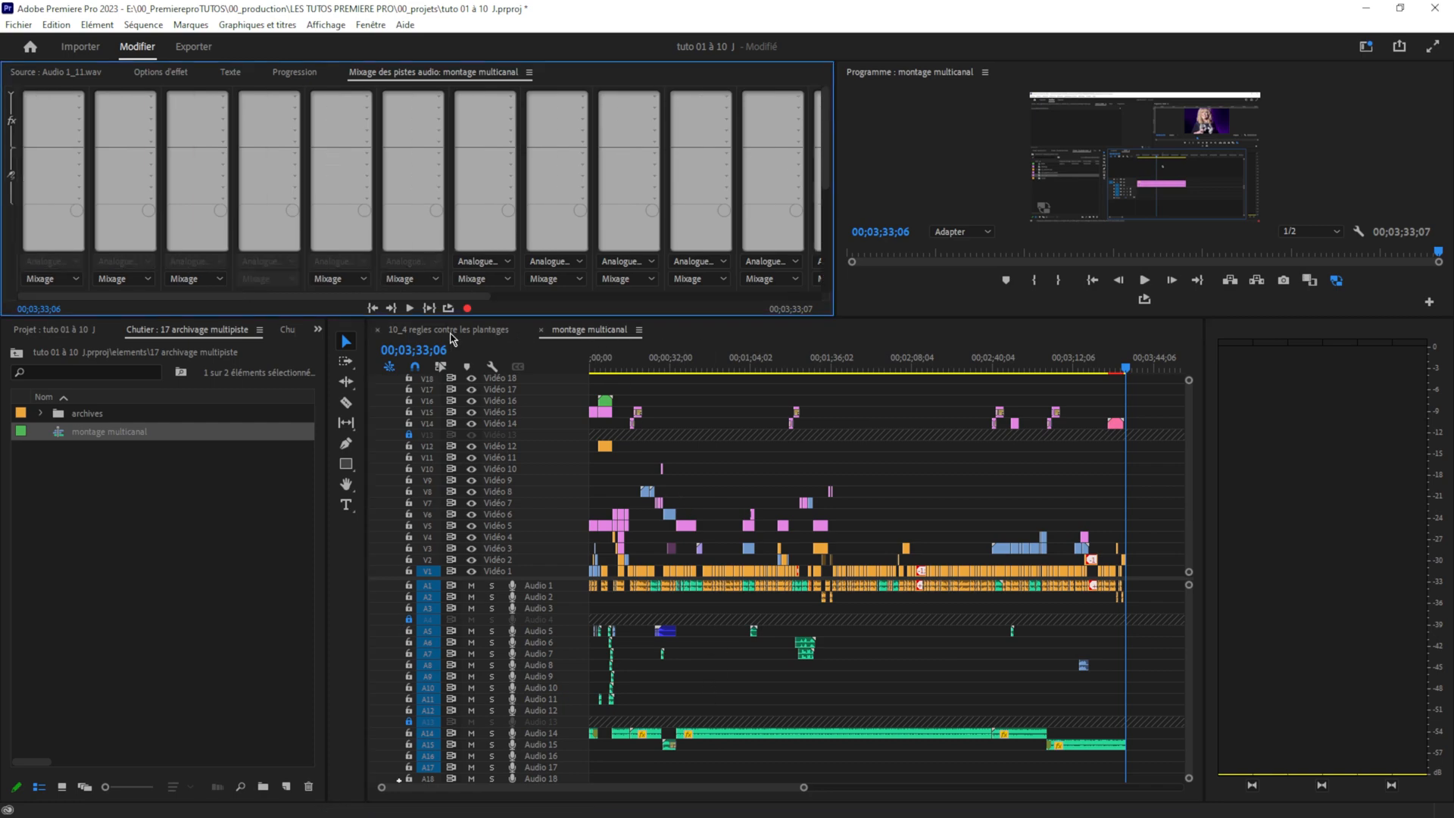
# - Copy the Audio 1 track effects from 10_4 regles contre les plantages and paste them onto Audio 1 of montage multicanal
pyautogui.click(451, 330)
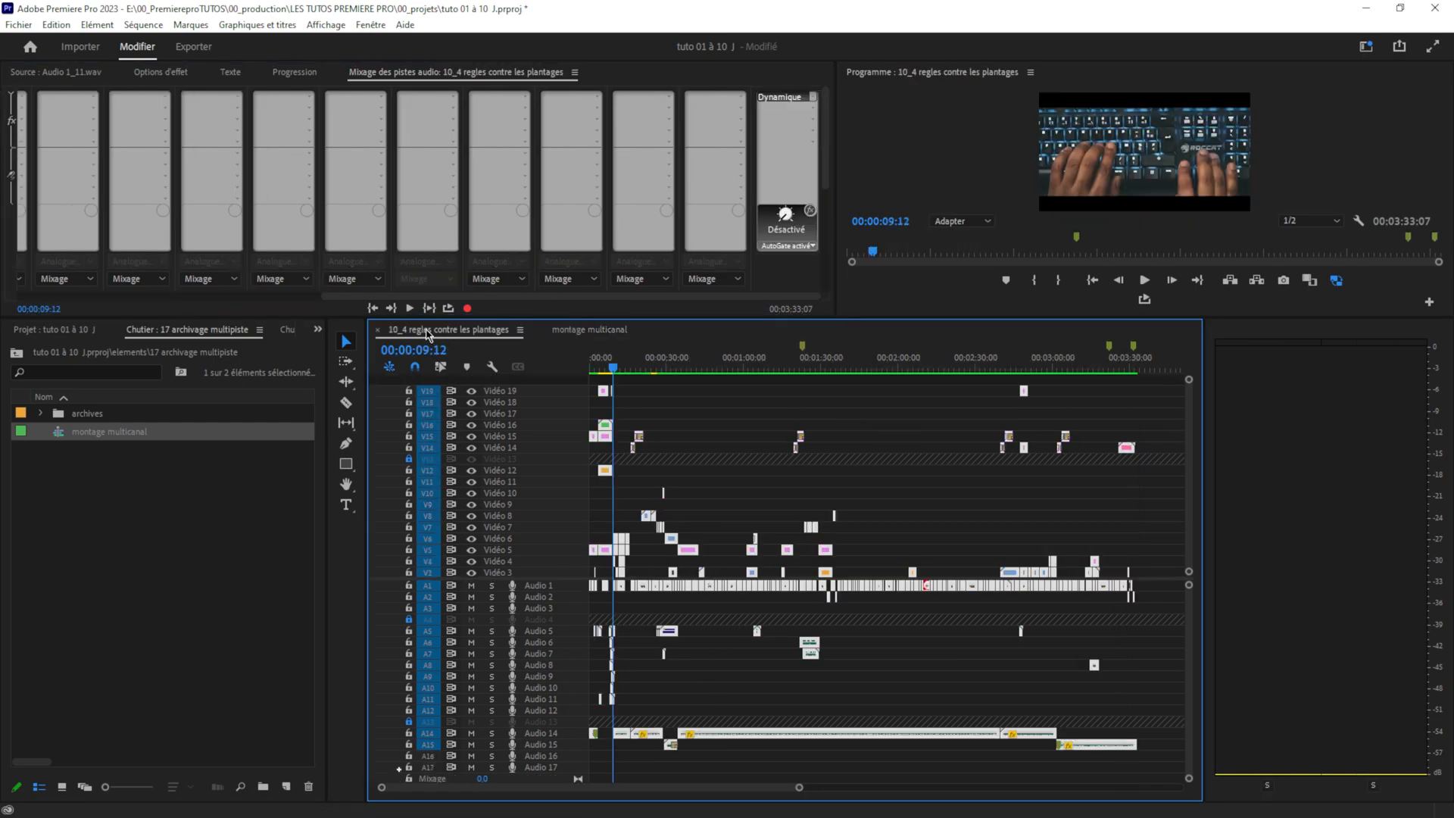
pyautogui.click(213, 298)
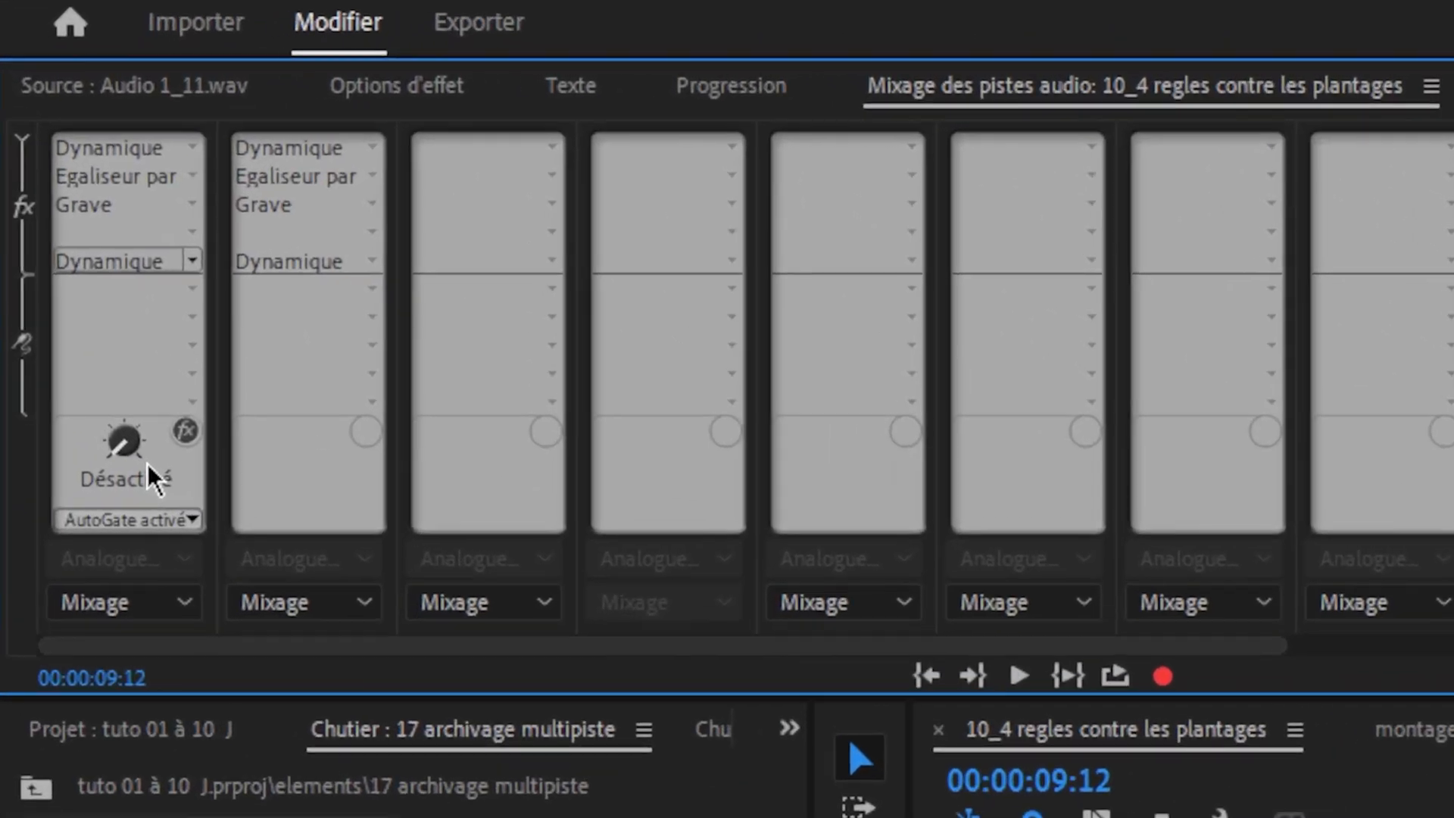
pyautogui.rightClick(93, 154)
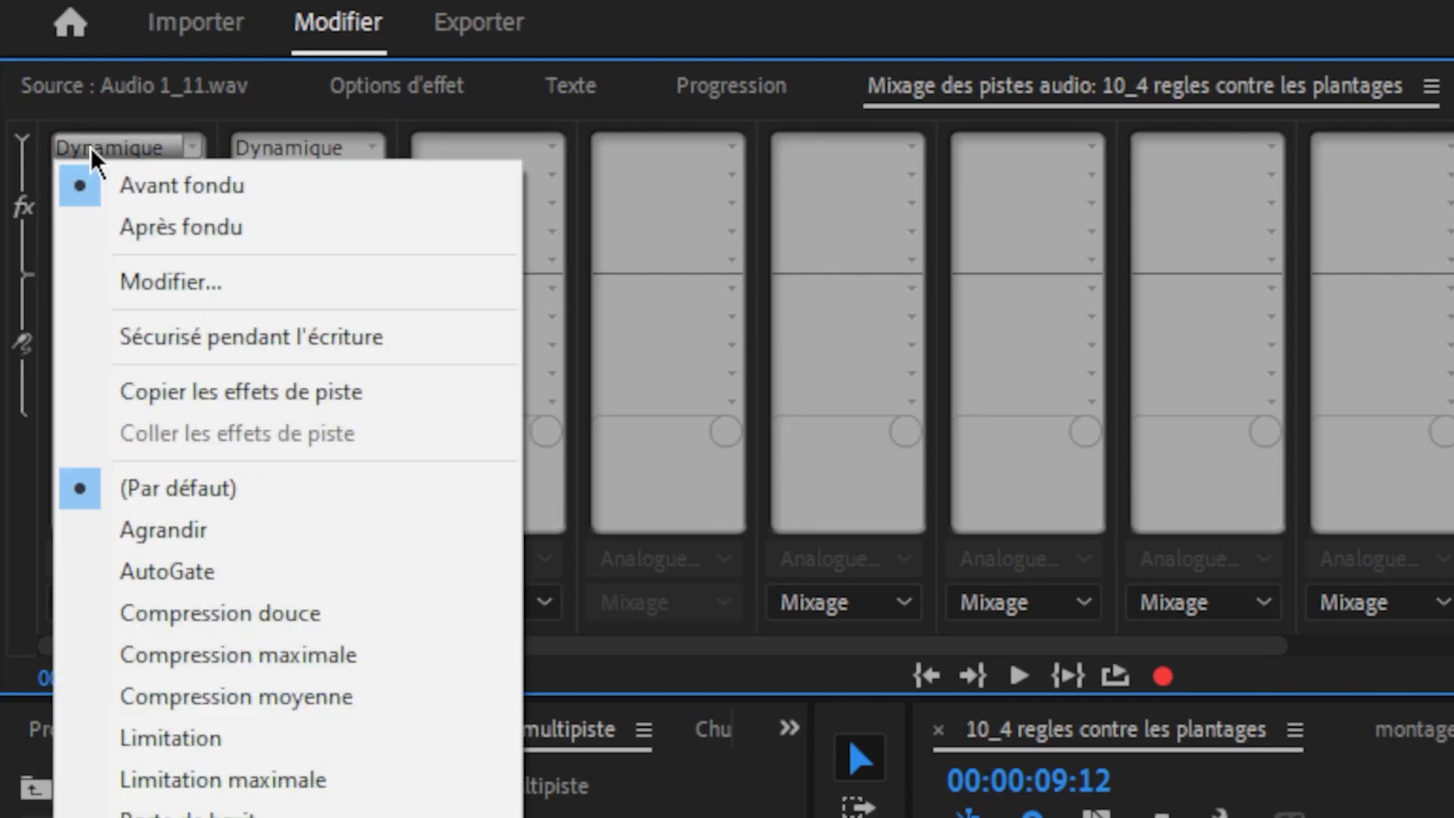
pyautogui.click(244, 391)
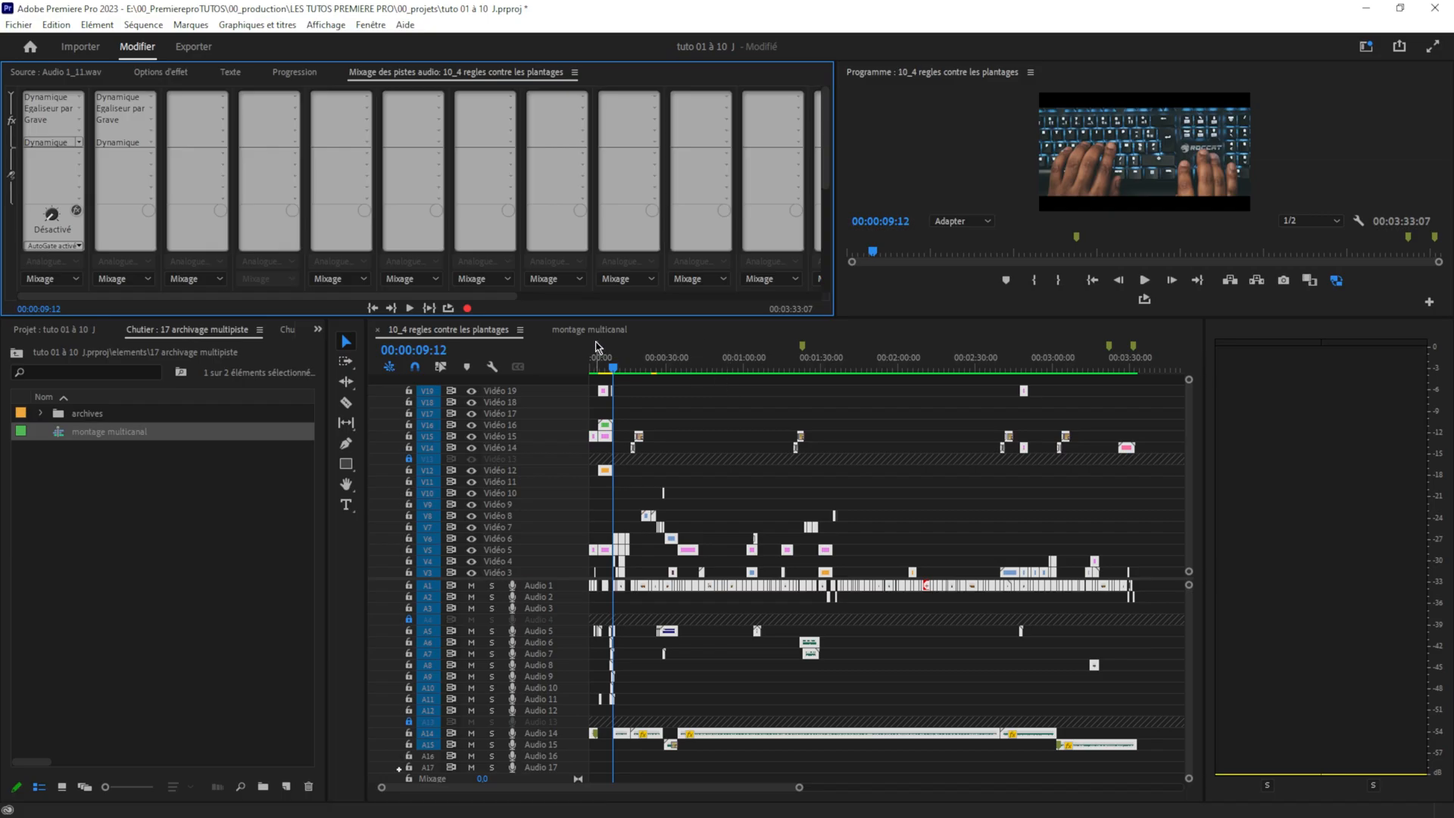
pyautogui.click(595, 329)
pyautogui.rightClick(60, 97)
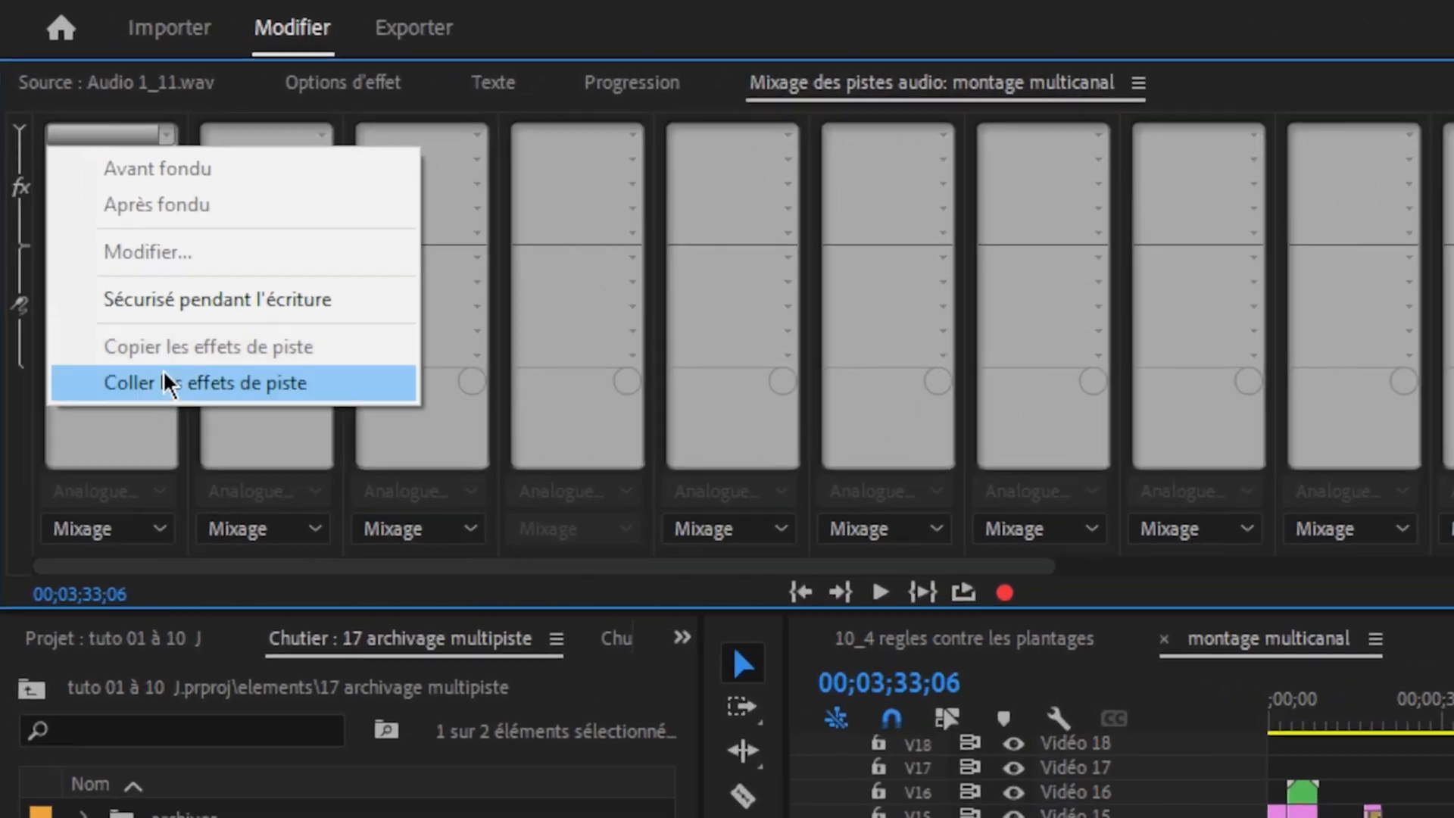
pyautogui.click(163, 372)
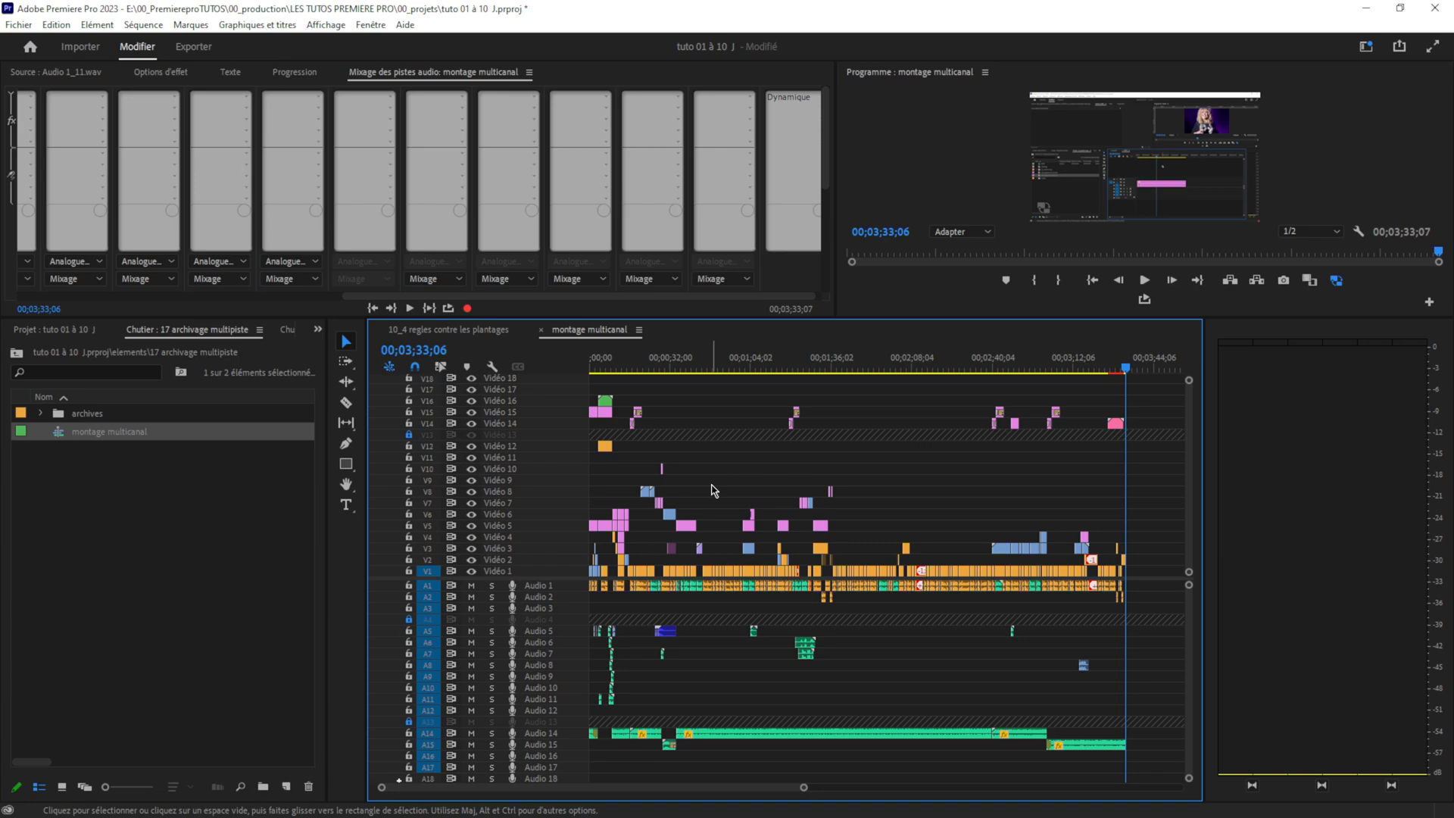
# - Hide the video tracks Vidéo 14 to Vidéo 19, and play montage multicanal to check its audio levels
pyautogui.click(471, 423)
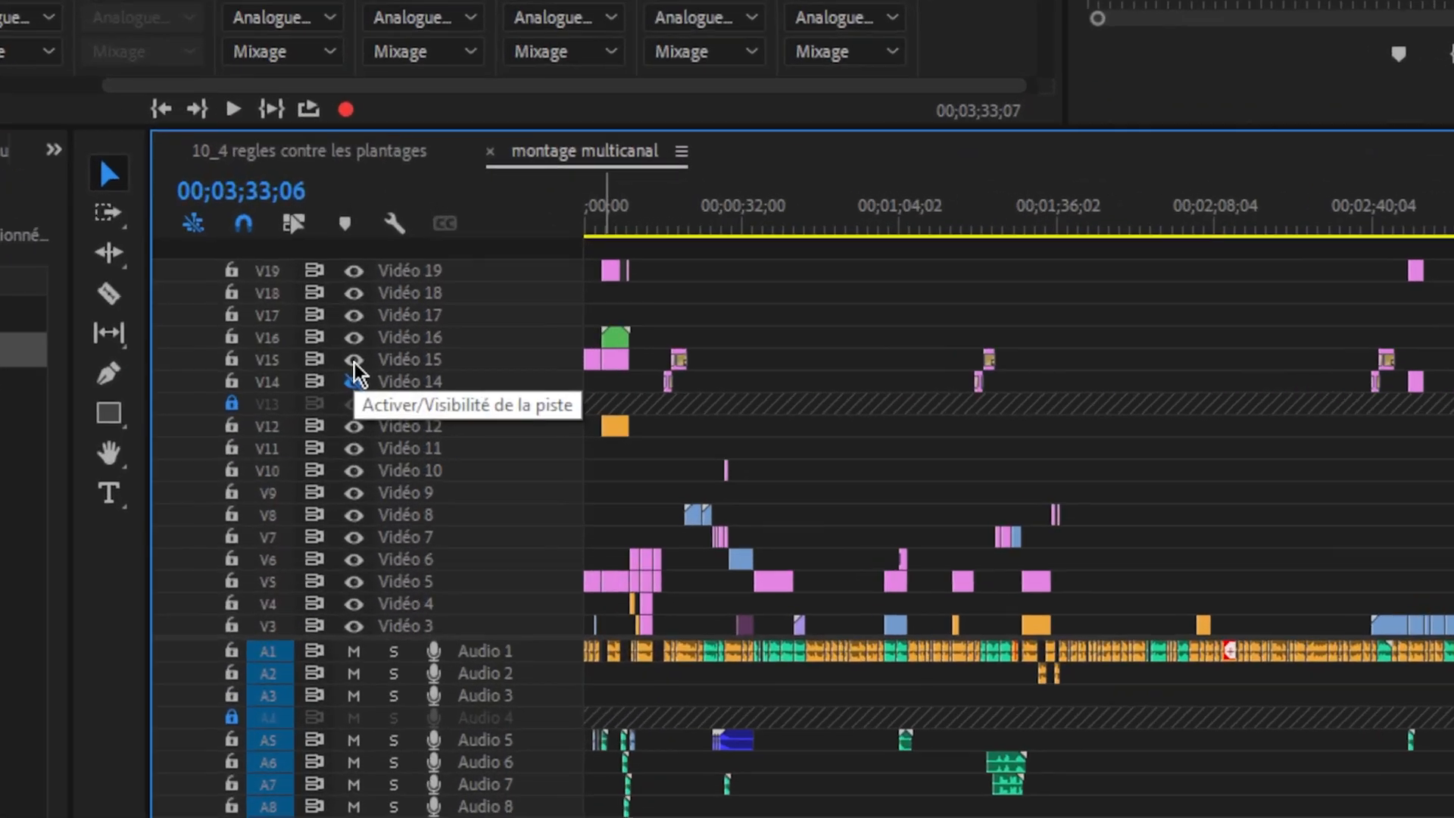
pyautogui.click(471, 412)
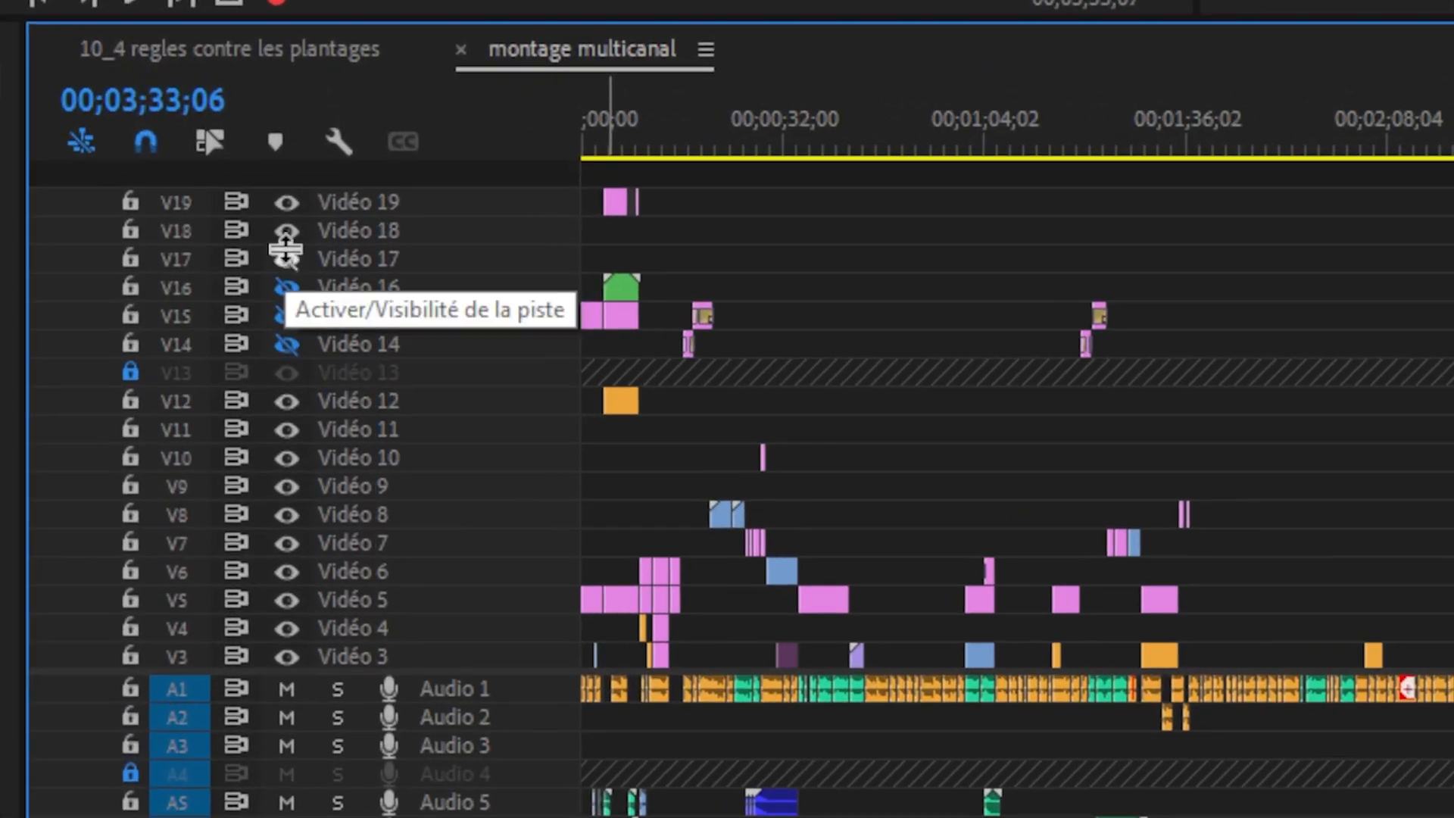
pyautogui.click(286, 259)
pyautogui.click(287, 230)
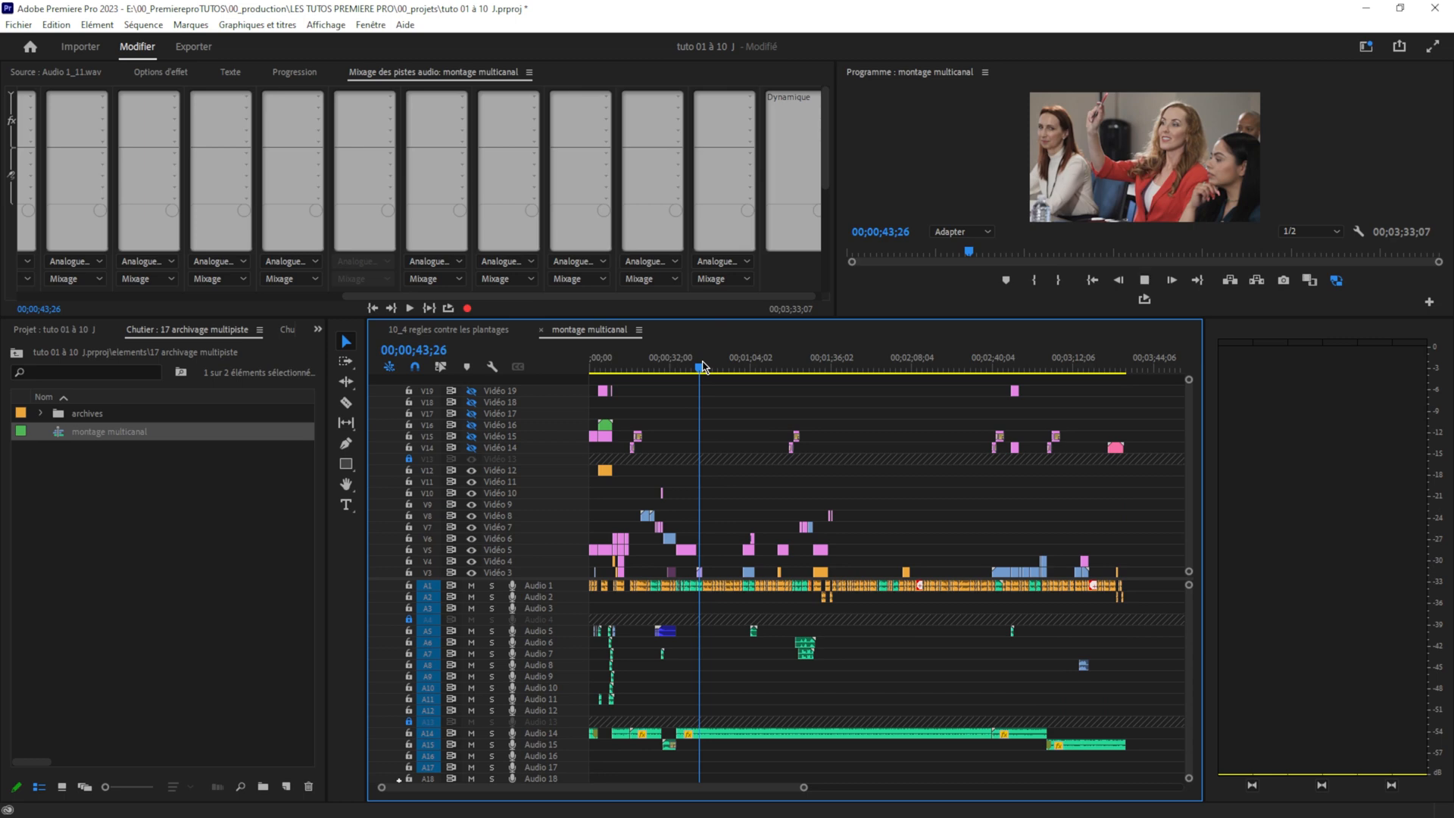
pyautogui.press('space')
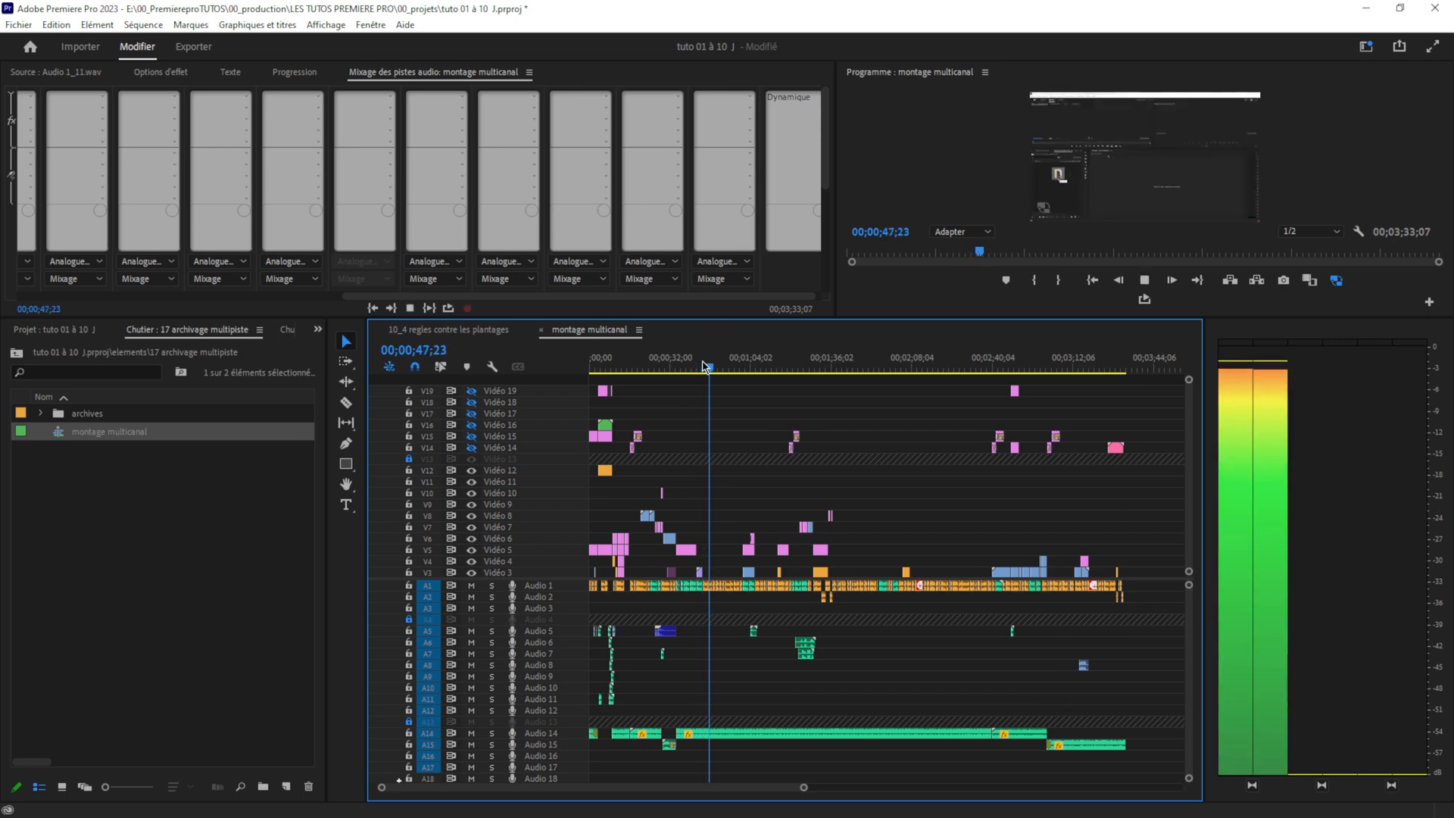
pyautogui.press('space')
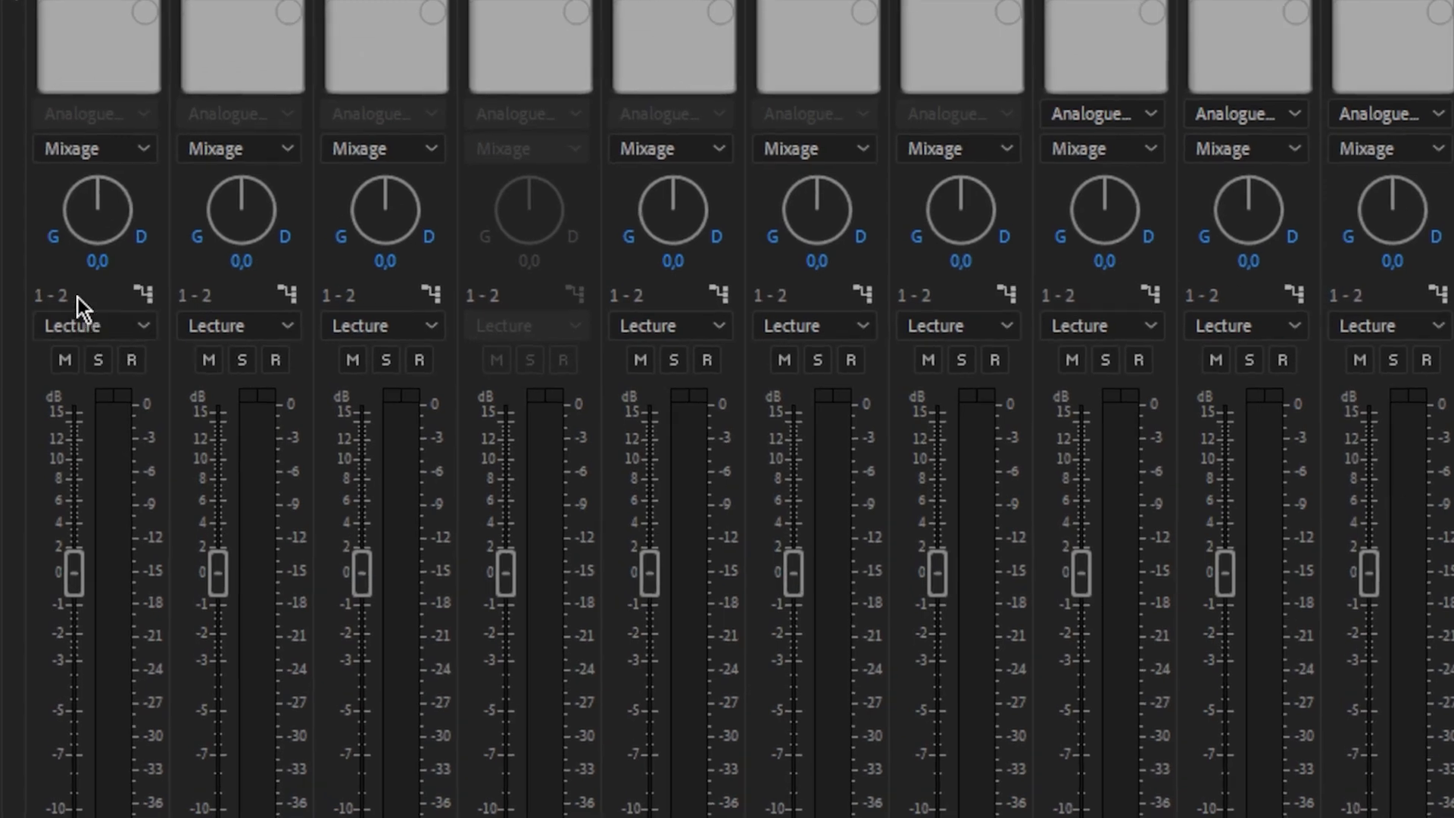
# - Route the outputs of Audio 5 to Audio 12 to mix channels 3-4, and those of Audio 14 to Audio 18 to channels 5-6
pyautogui.click(142, 298)
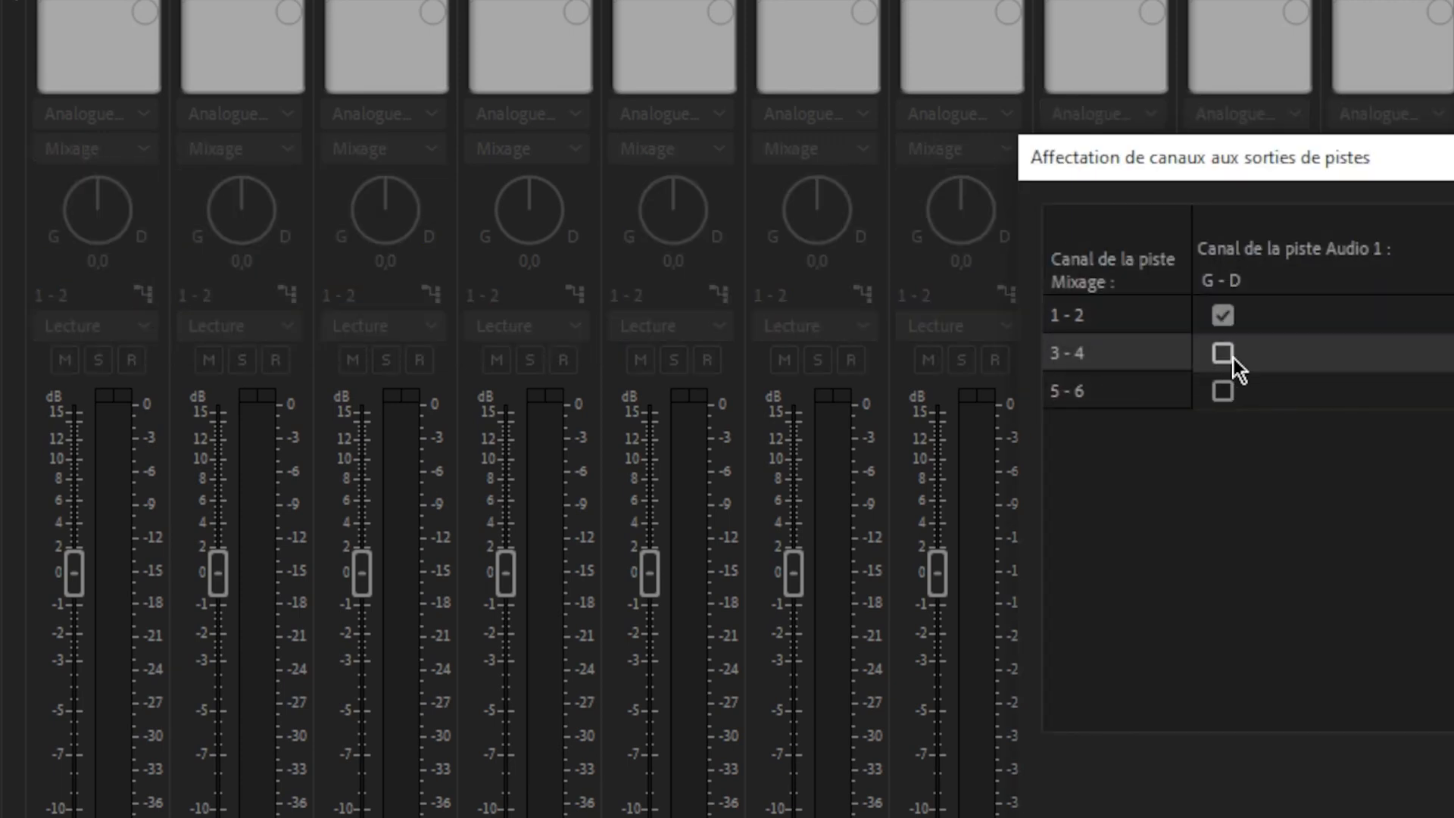
pyautogui.press('Escape')
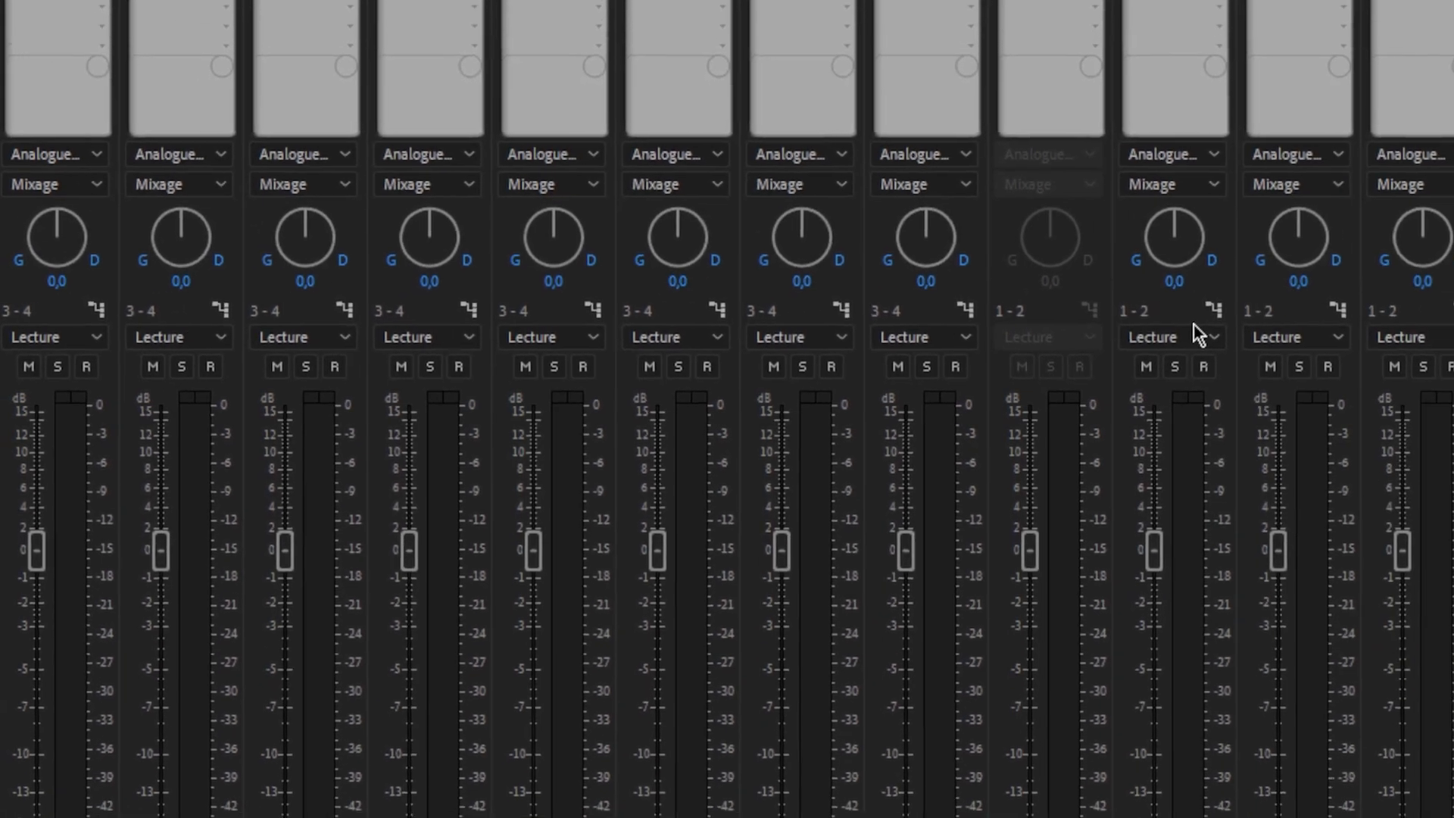
pyautogui.click(1214, 310)
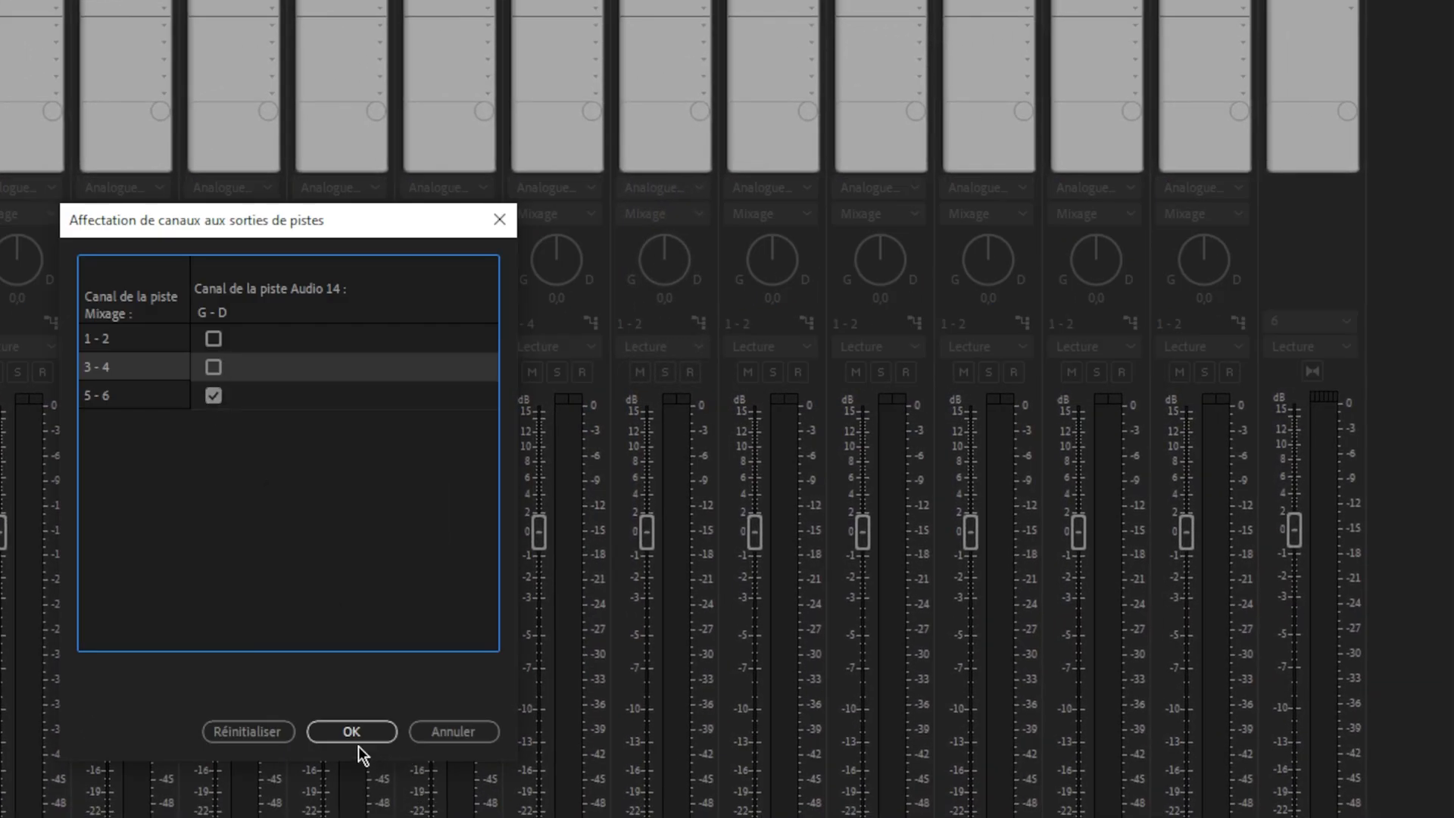
pyautogui.click(372, 734)
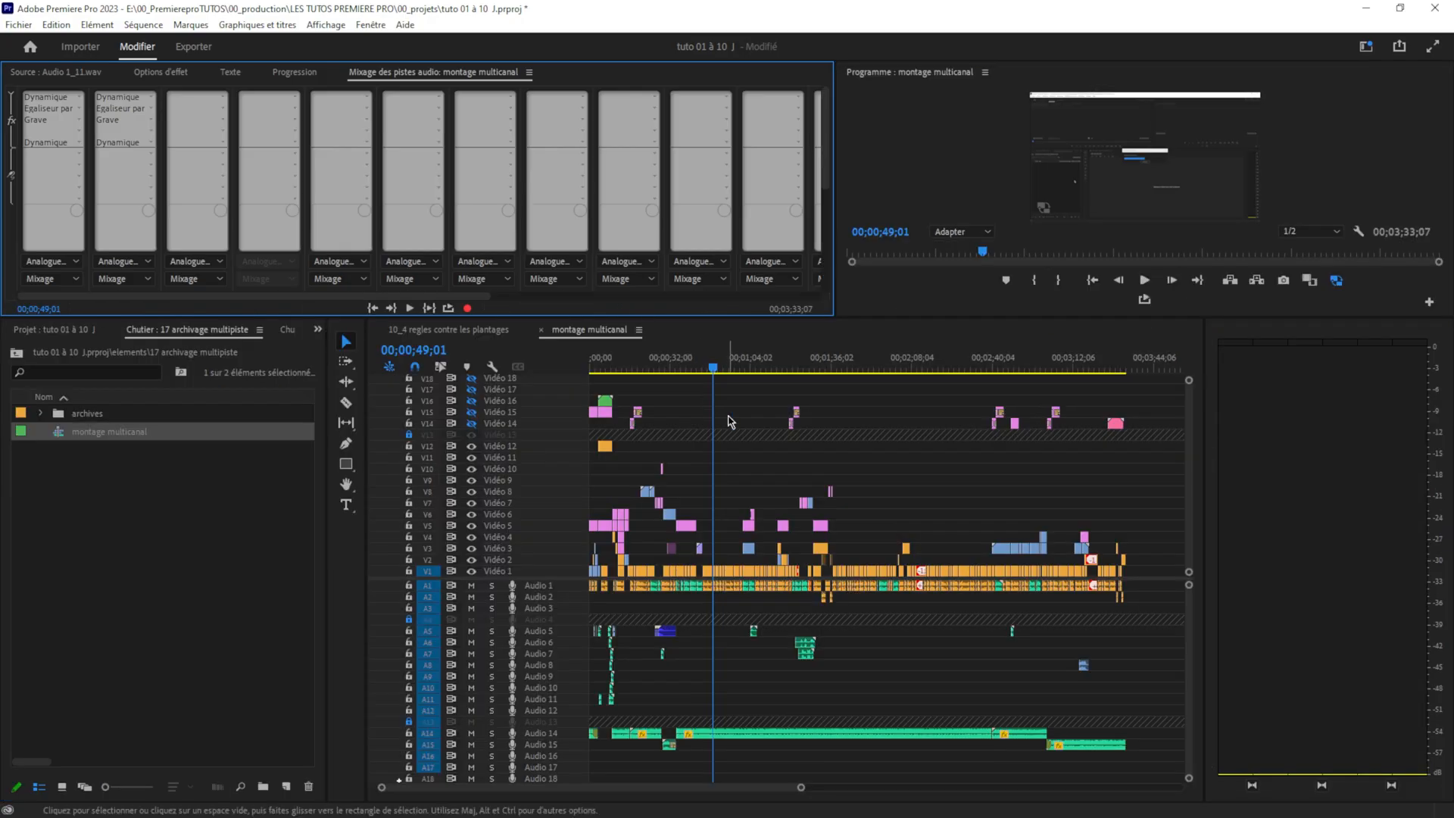
# - Play montage multicanal from around 00;01;27 to check the levels of the separate output pairs
pyautogui.click(805, 369)
pyautogui.press('space')
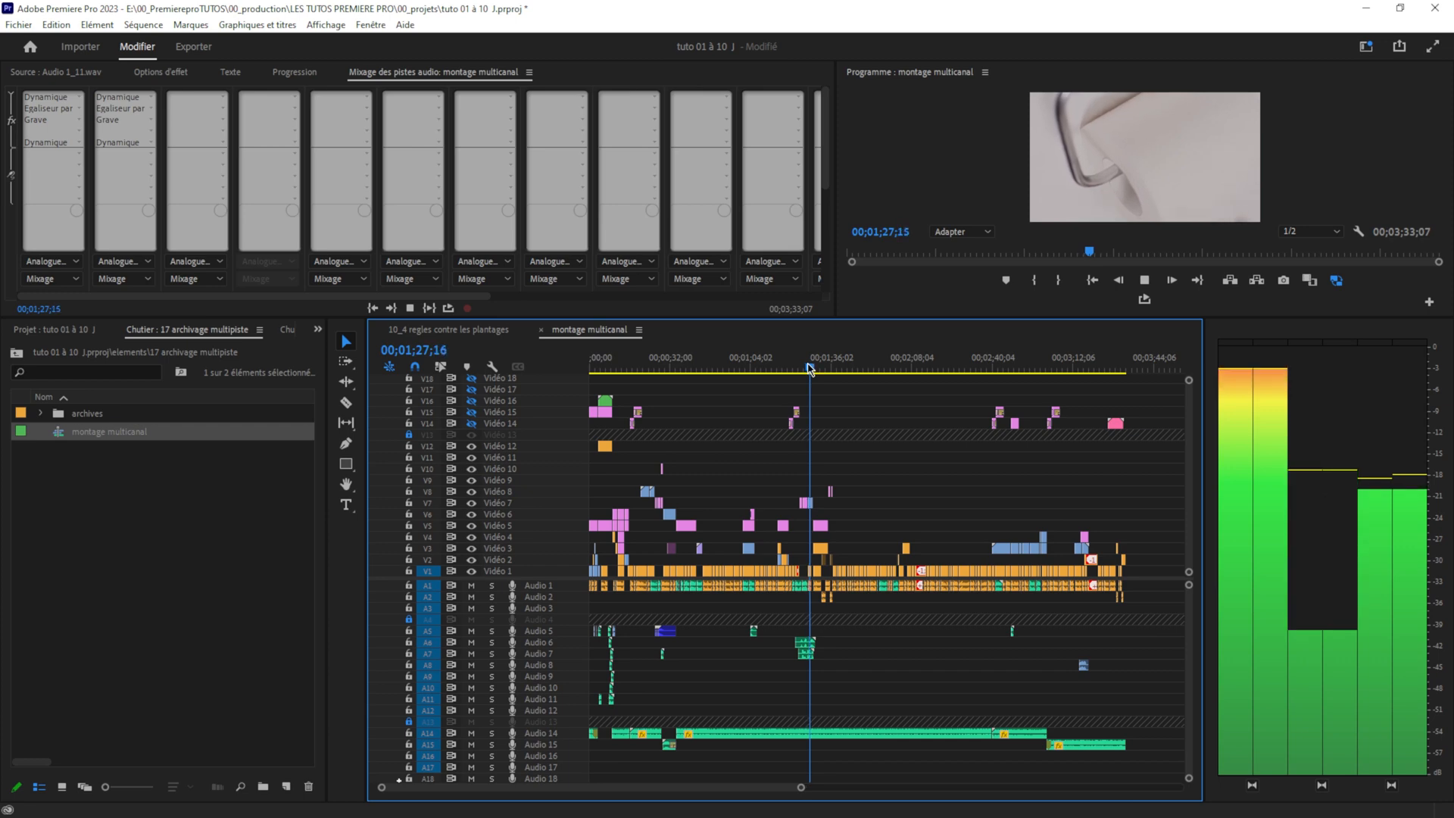
pyautogui.press('space')
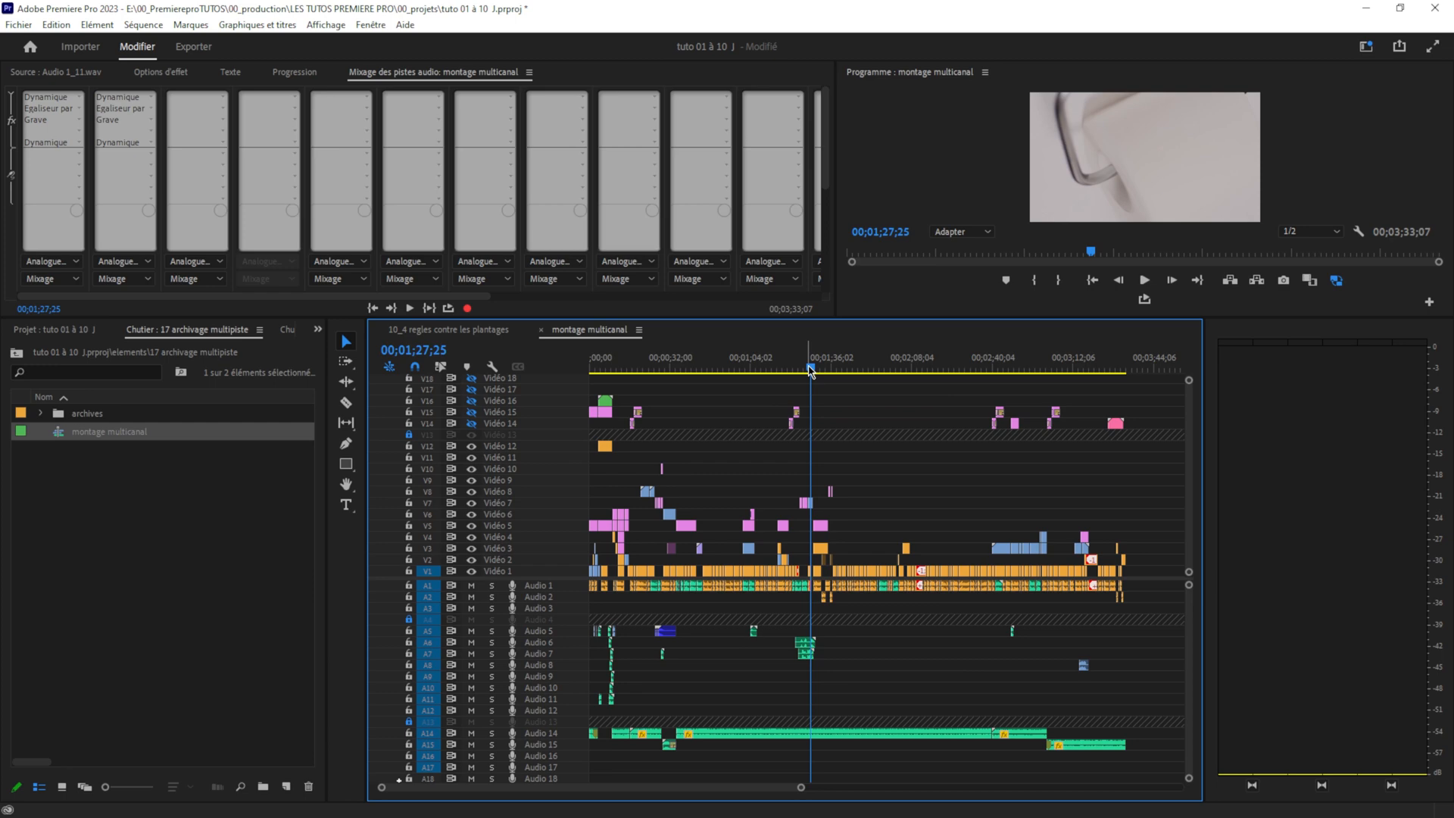
pyautogui.moveTo(811, 371); pyautogui.dragTo(814, 371)
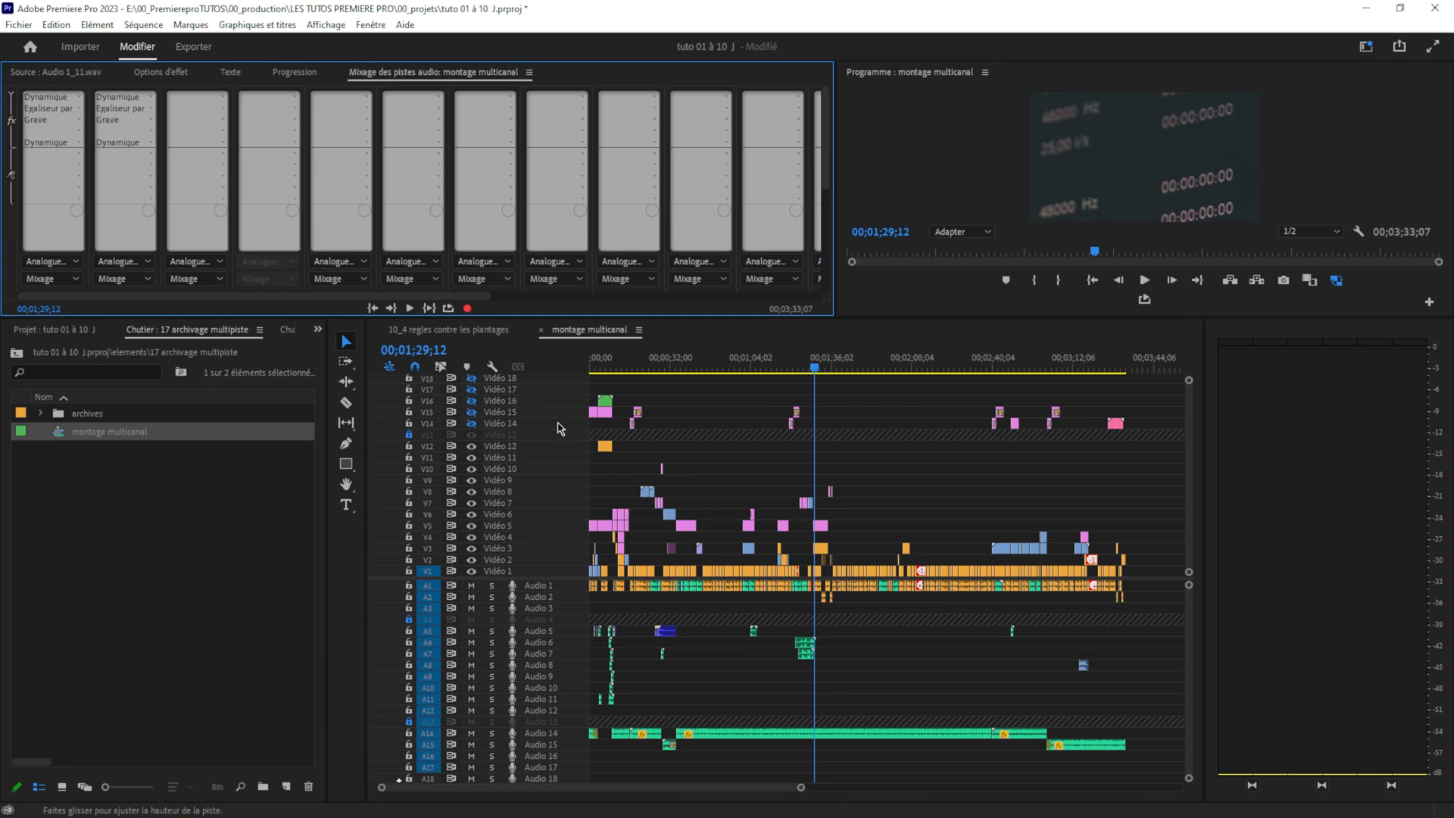
# - Toggle the all-channels monitoring option on the Mixage track, and replay montage multicanal around 00;01;28 to check the sound
pyautogui.doubleClick(426, 75)
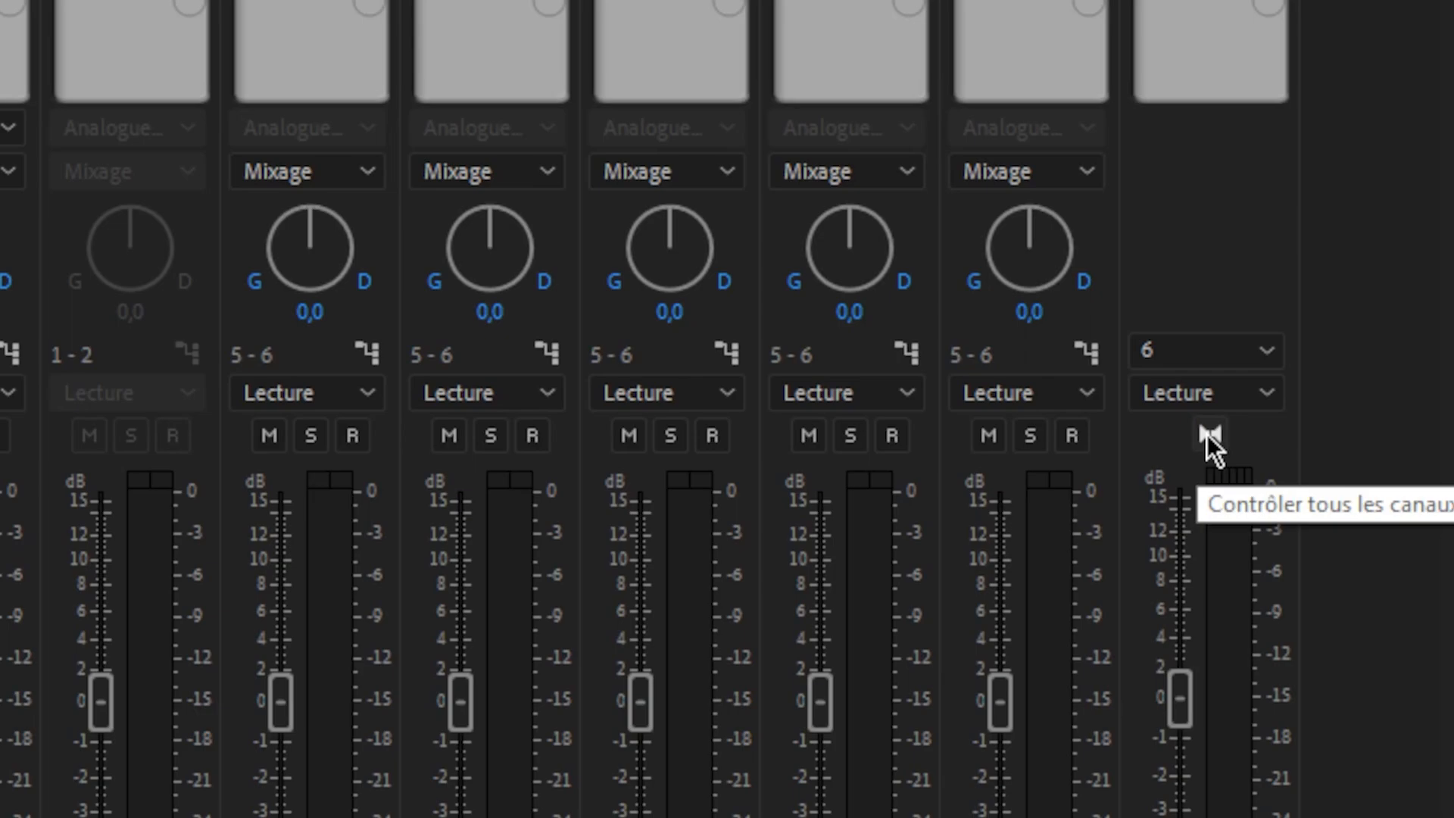
pyautogui.click(1207, 434)
pyautogui.doubleClick(454, 71)
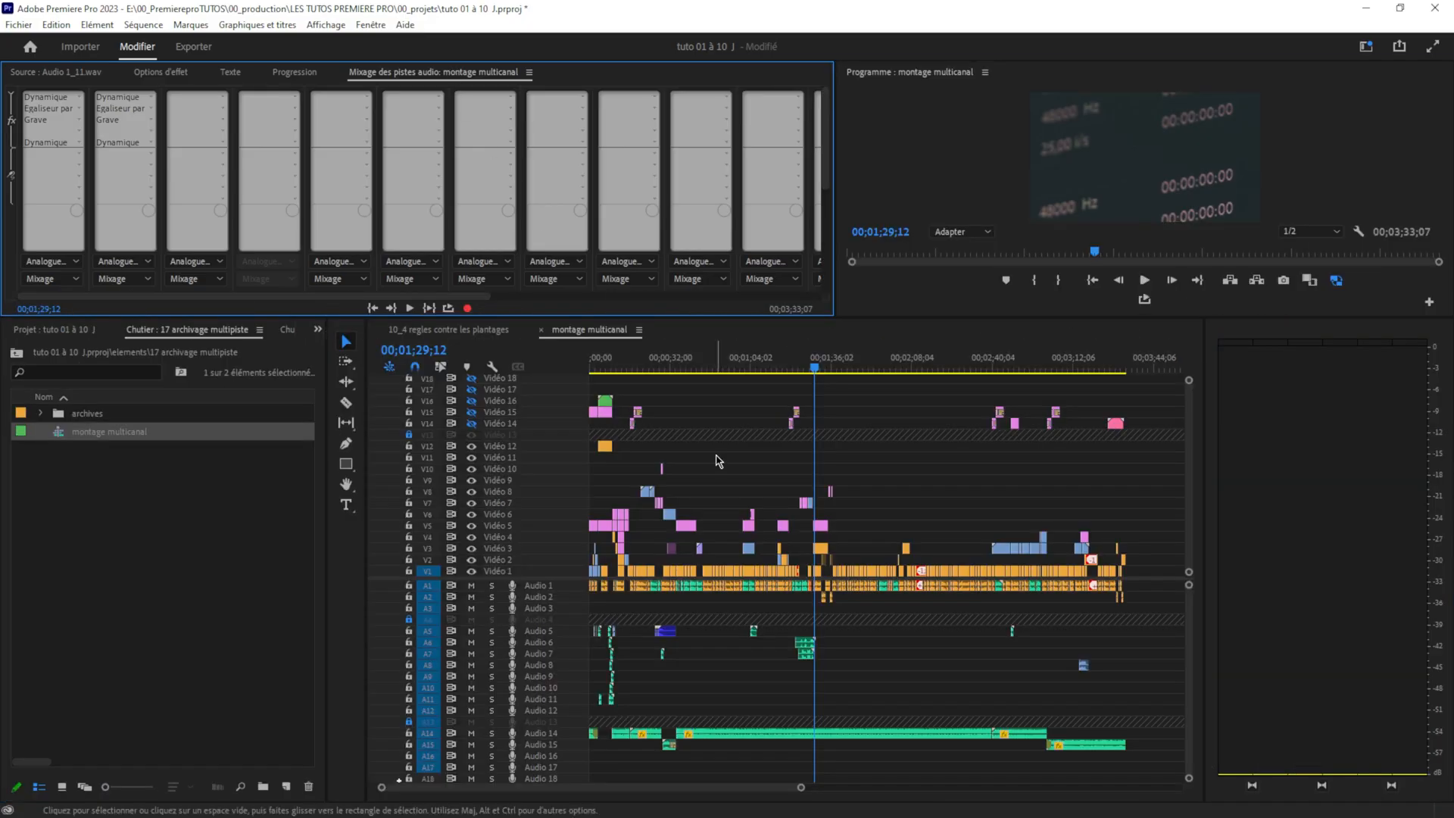
pyautogui.click(796, 367)
pyautogui.press('space')
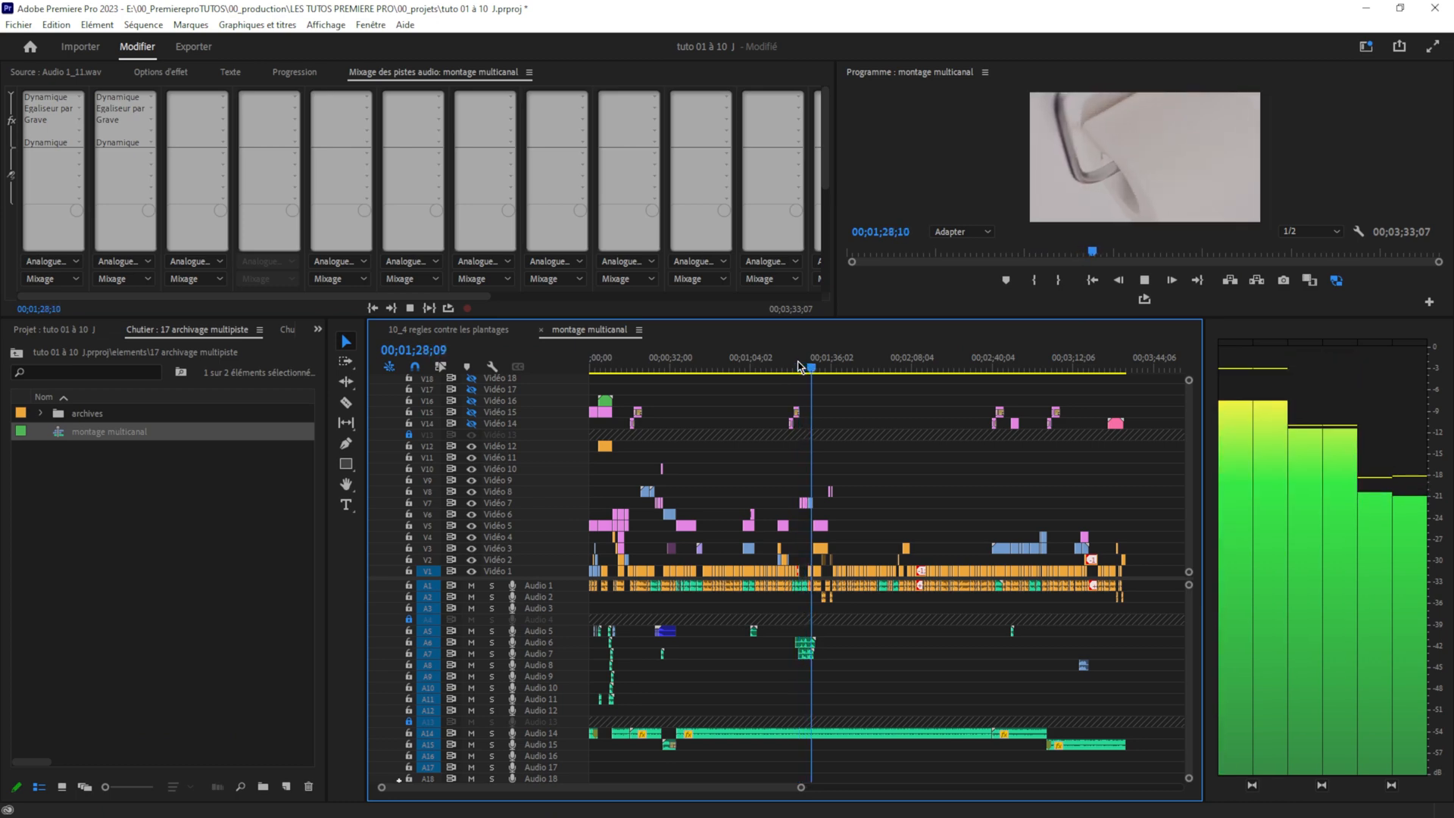
pyautogui.press('space')
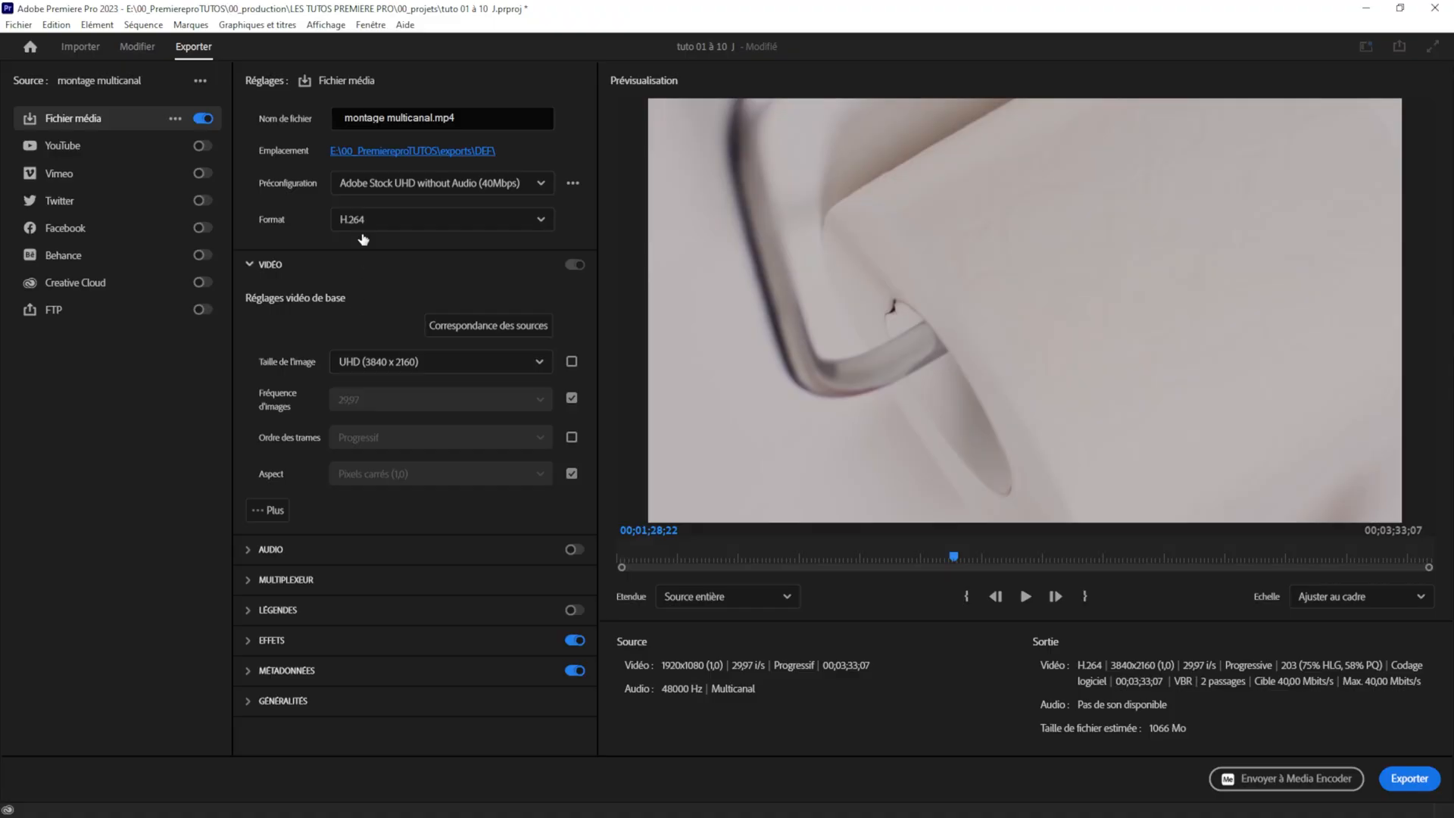
# - Set the export format of montage multicanal to Apple ProRes MXF OP1a with the Apple ProRes 422 HQ video codec
pyautogui.click(416, 224)
pyautogui.scroll(-1, 416, 250)
pyautogui.scroll(1, 424, 288)
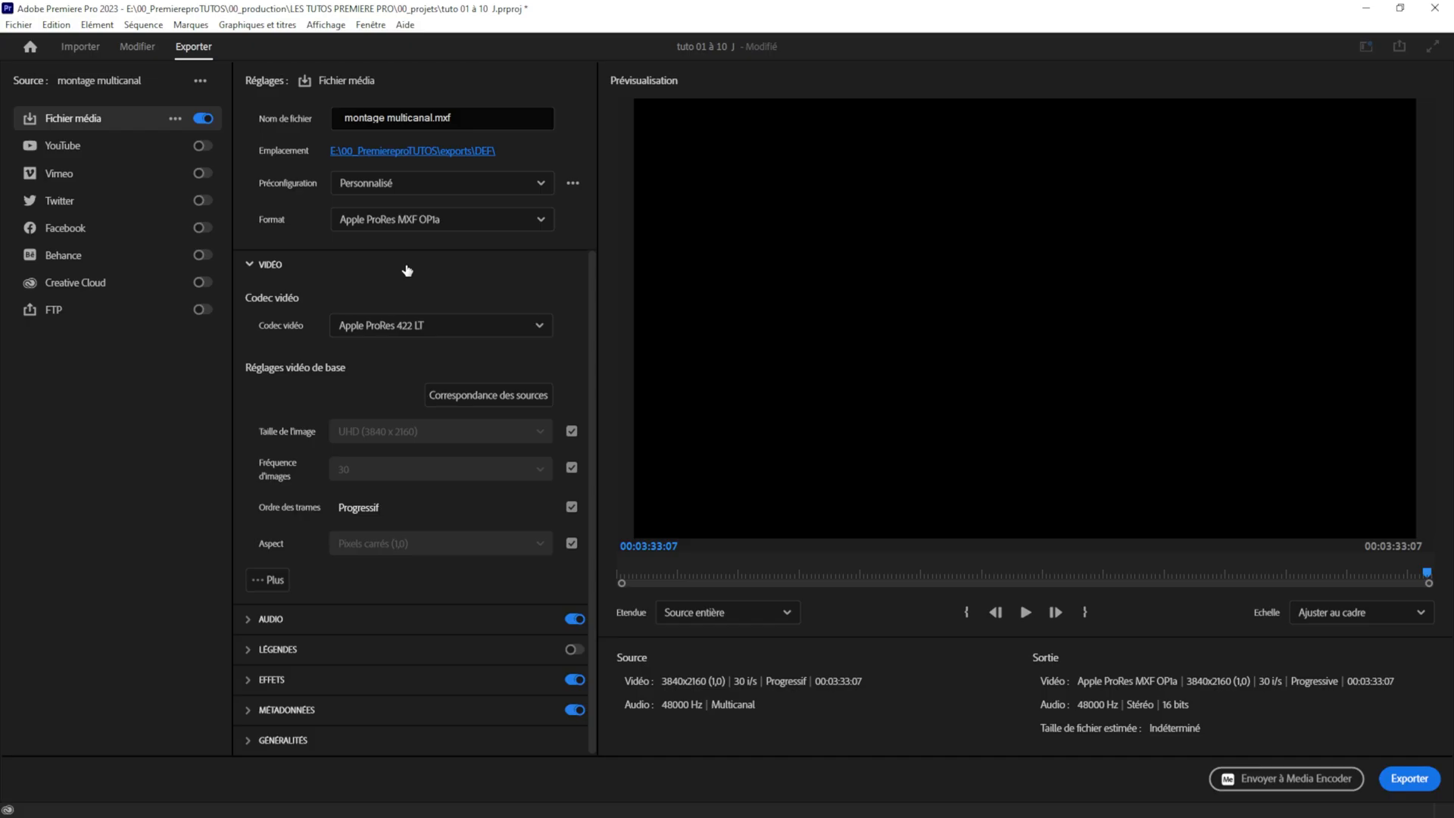
pyautogui.click(454, 332)
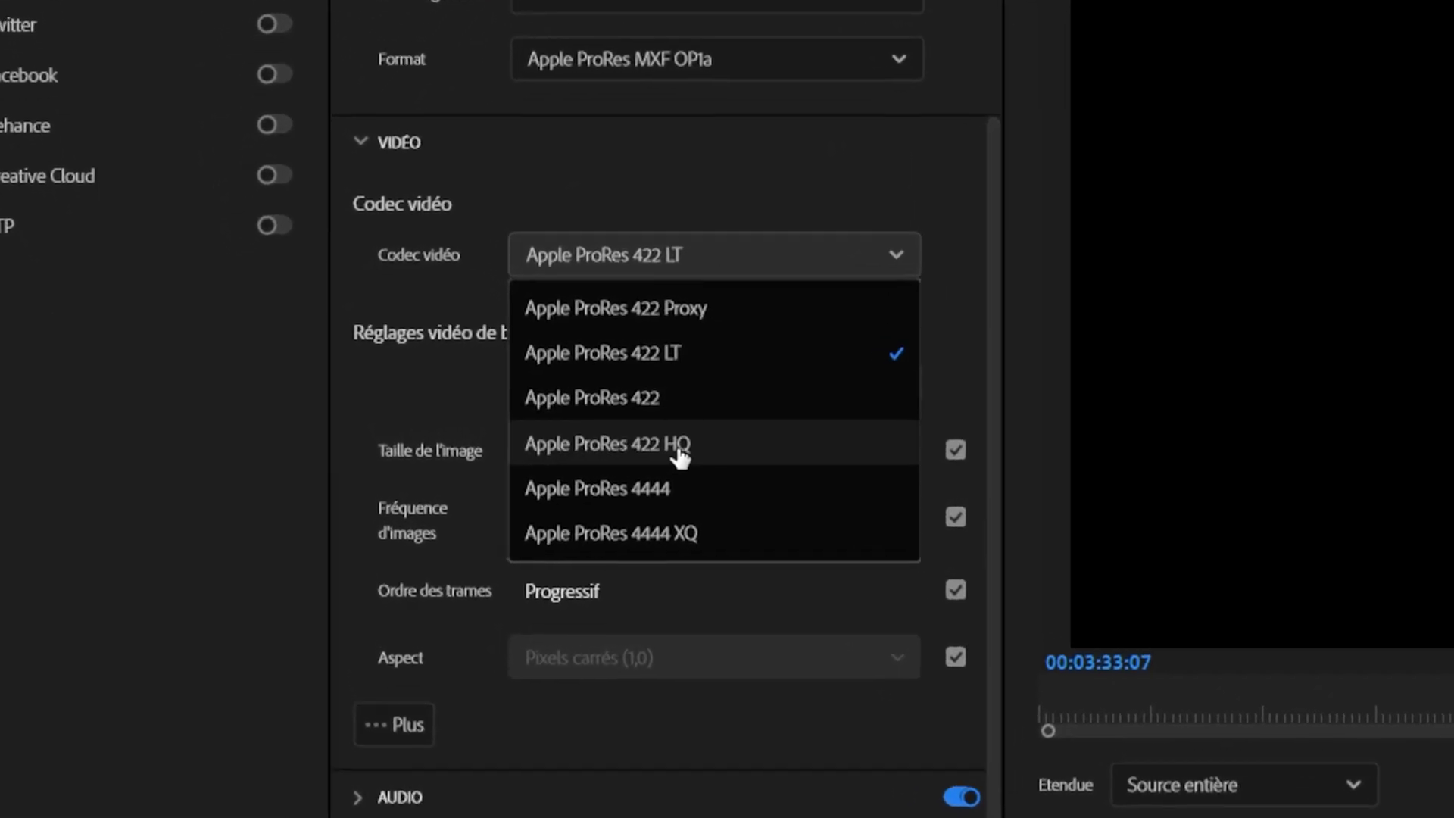
pyautogui.click(715, 453)
# - Configure the export audio for 6 canaux and enable Pistes mono distinctes
pyautogui.click(549, 809)
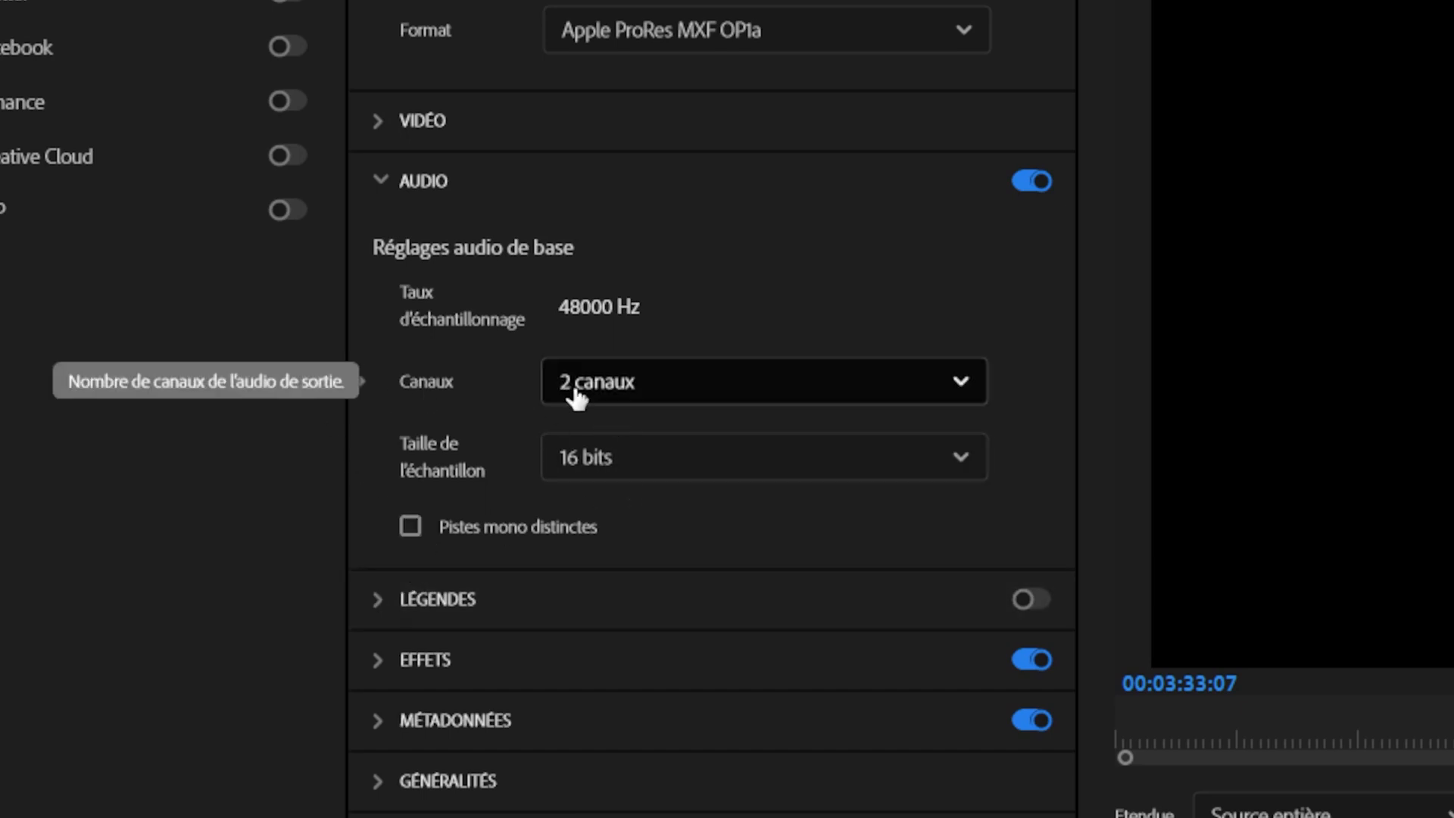
pyautogui.click(961, 382)
pyautogui.click(610, 545)
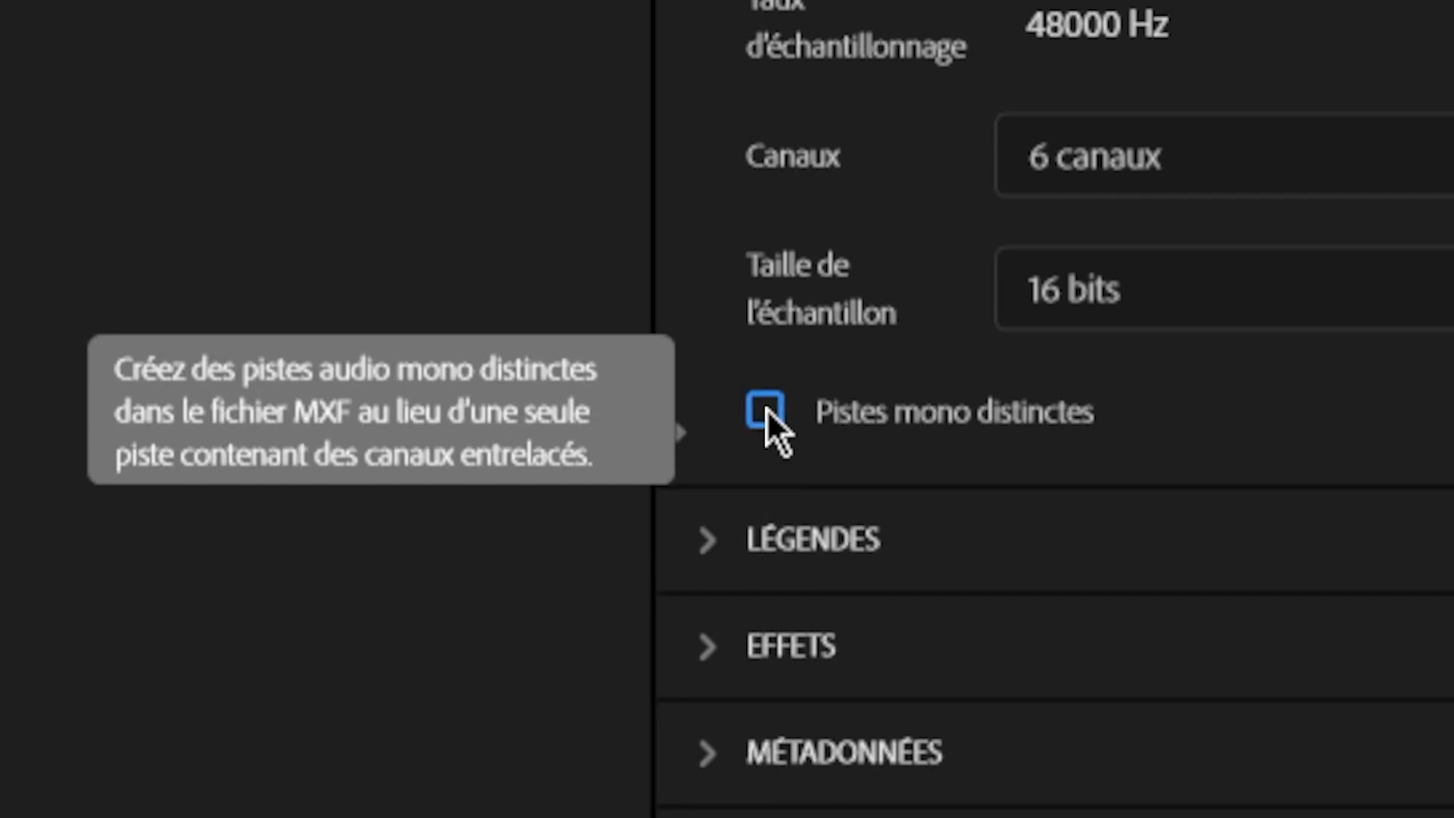
pyautogui.click(766, 408)
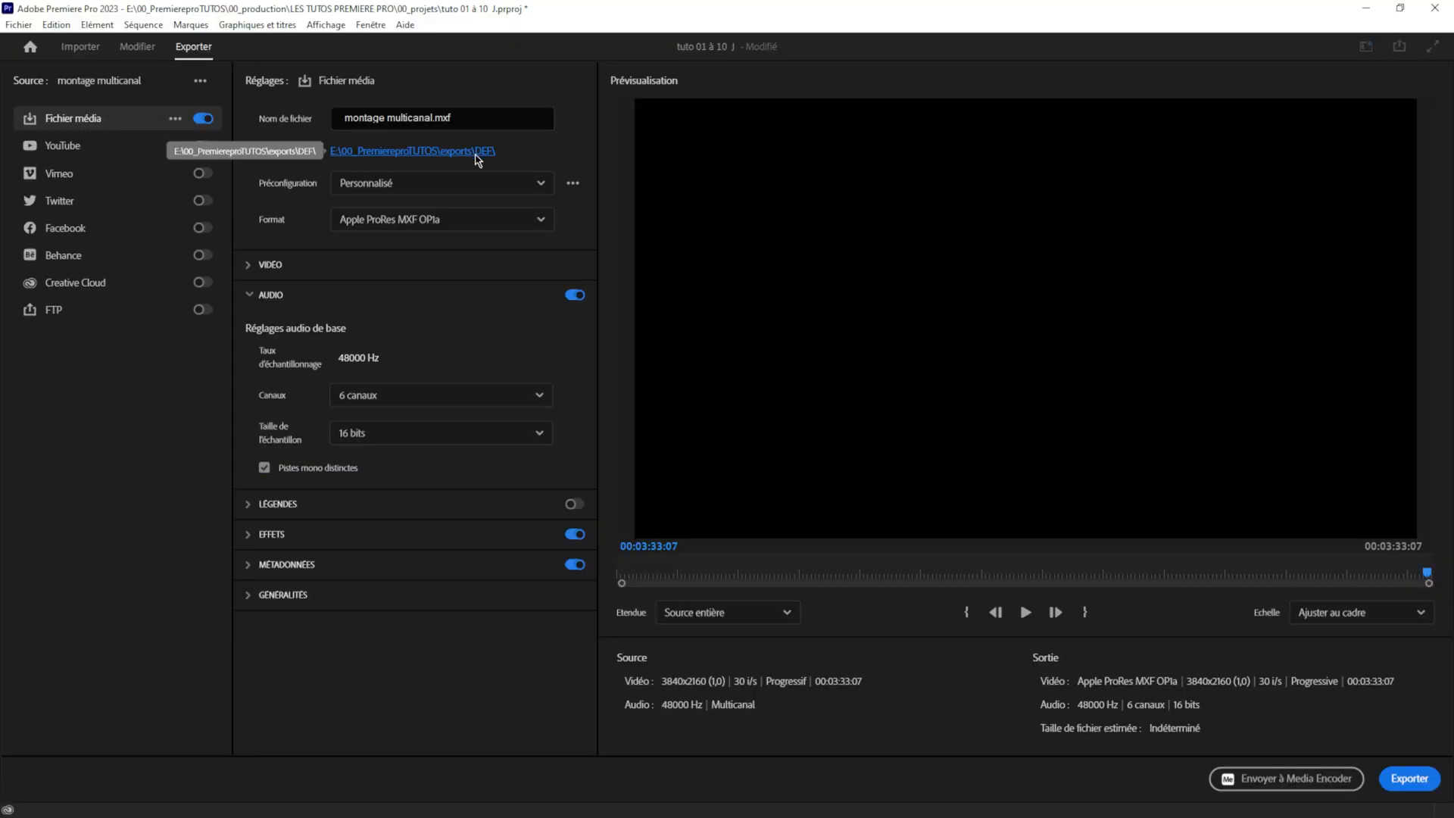
# - Save the output as montage multicanal.mxf in the exports folder tuto tests, and export it
pyautogui.click(477, 153)
pyautogui.click(766, 509)
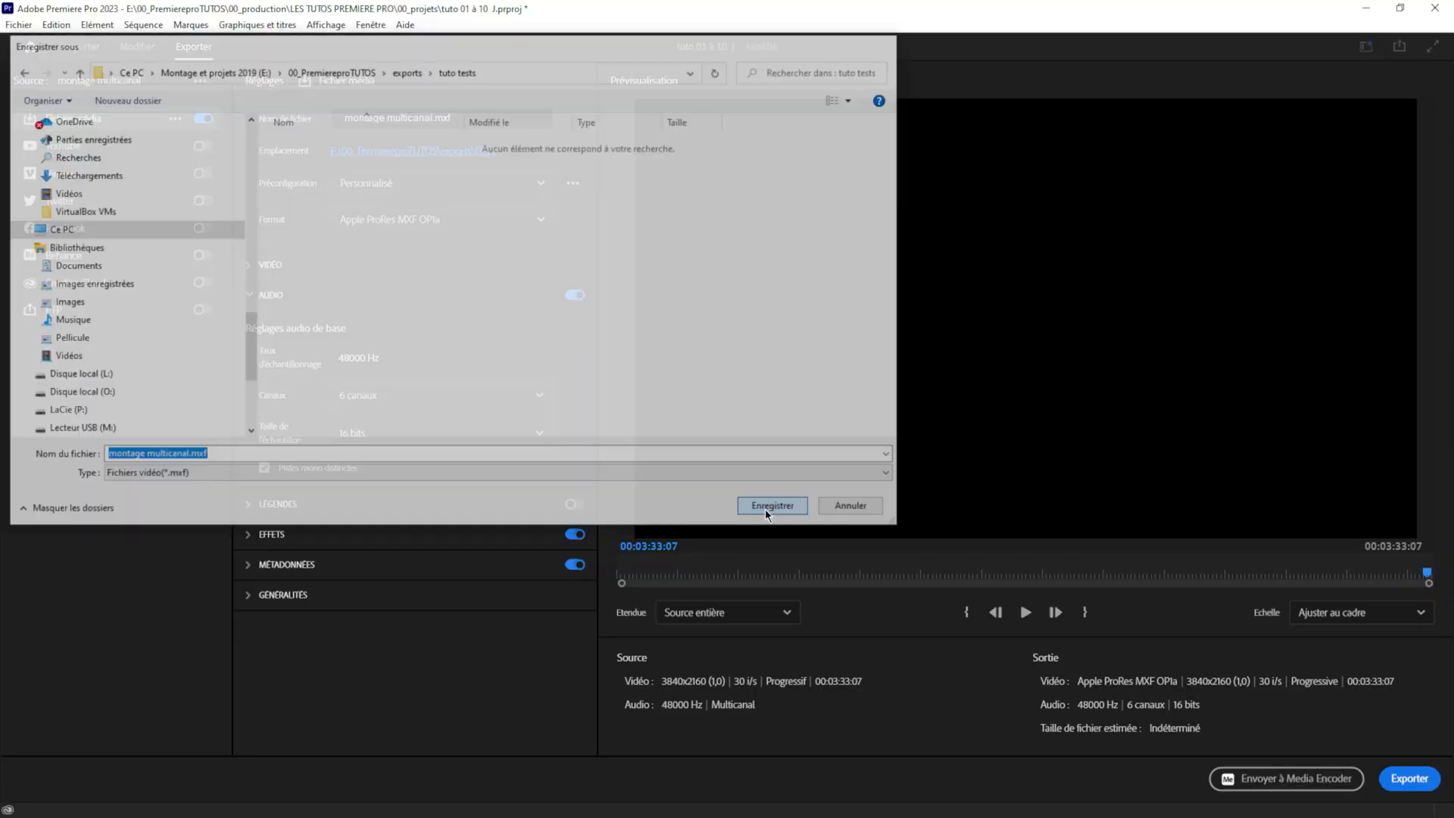
pyautogui.click(1361, 749)
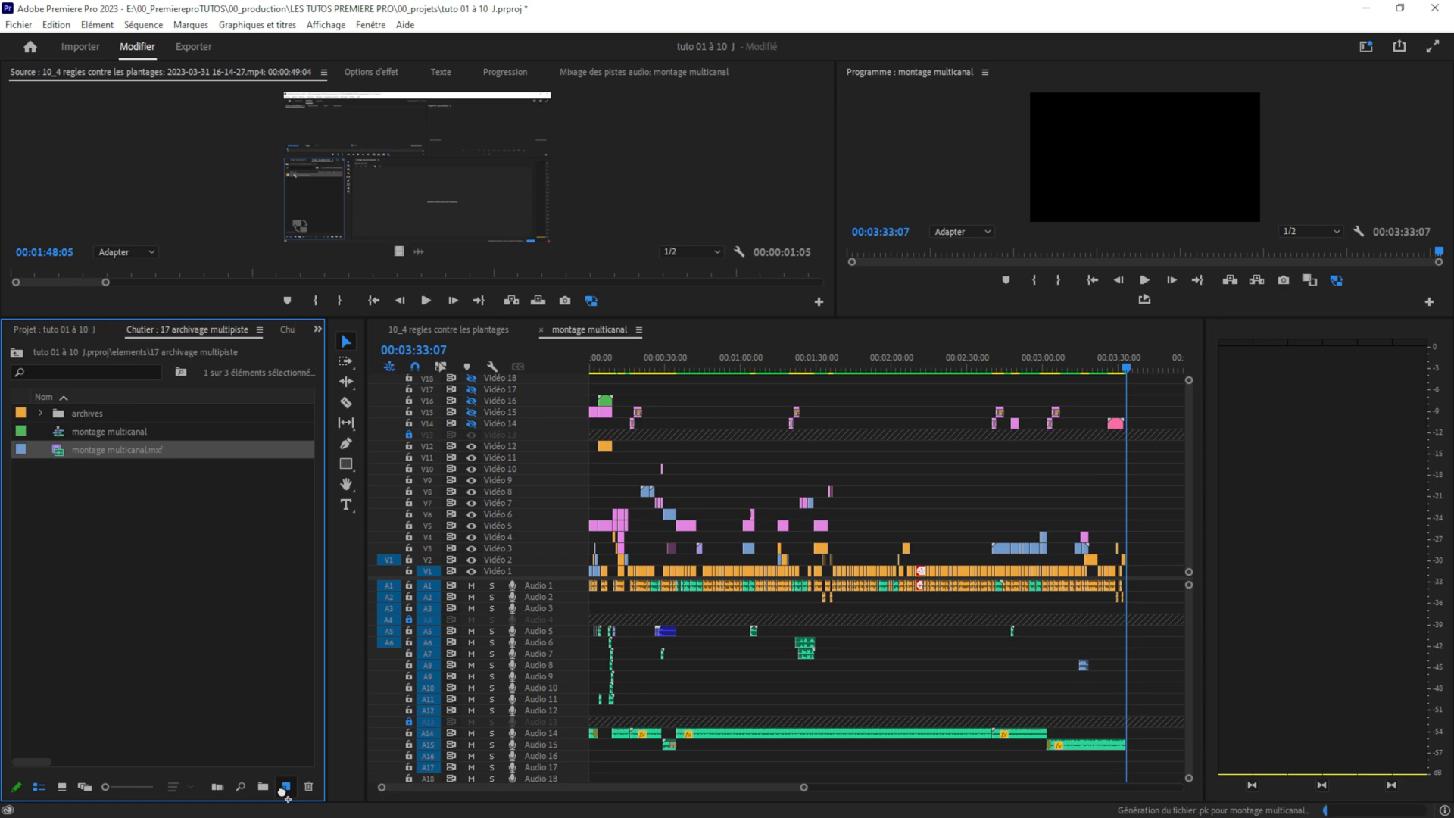
# - Create a new sequence from the imported montage multicanal.mxf and play it to check its six audio tracks
pyautogui.moveTo(286, 795); pyautogui.dragTo(287, 789)
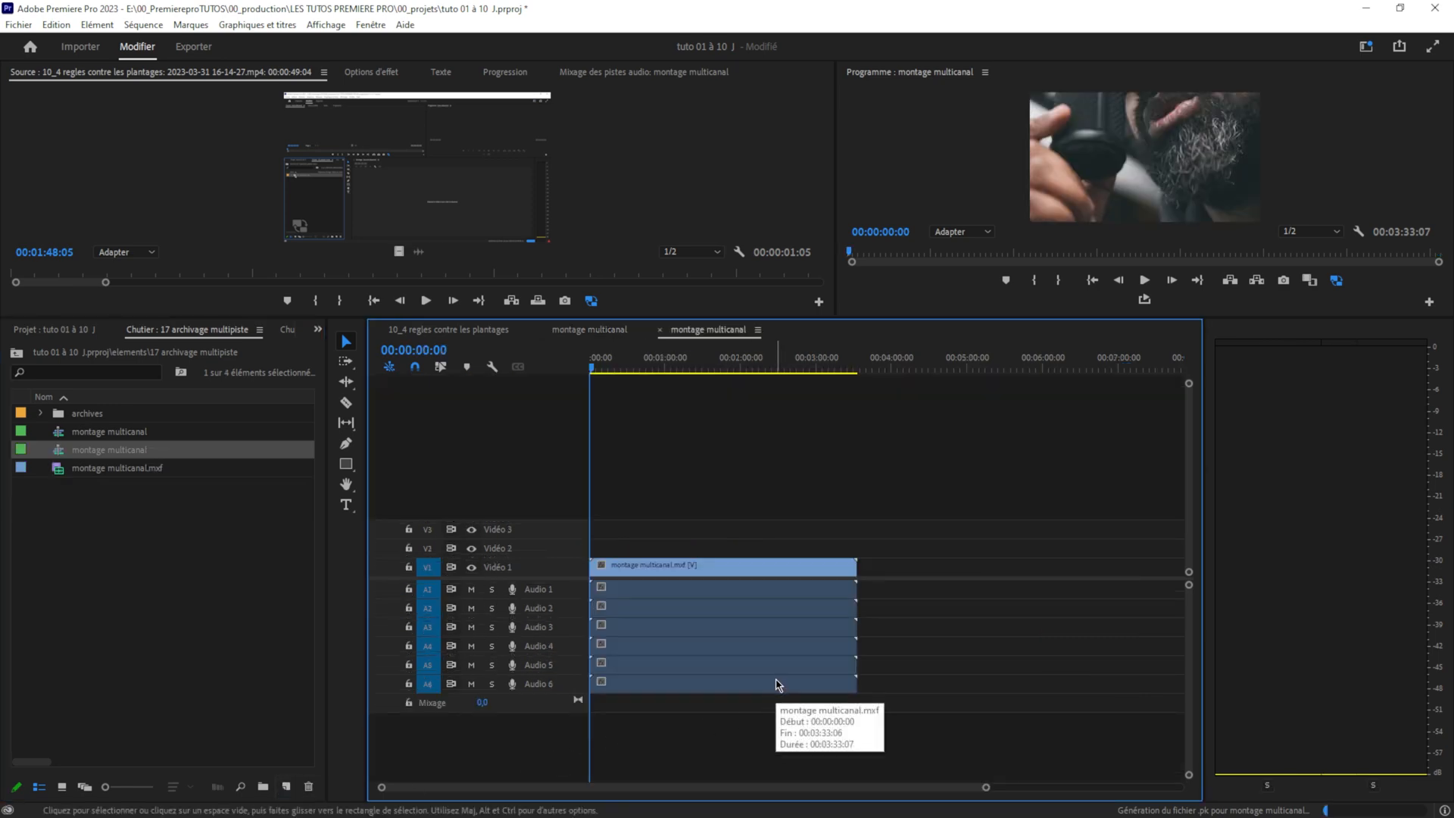
pyautogui.press('space')
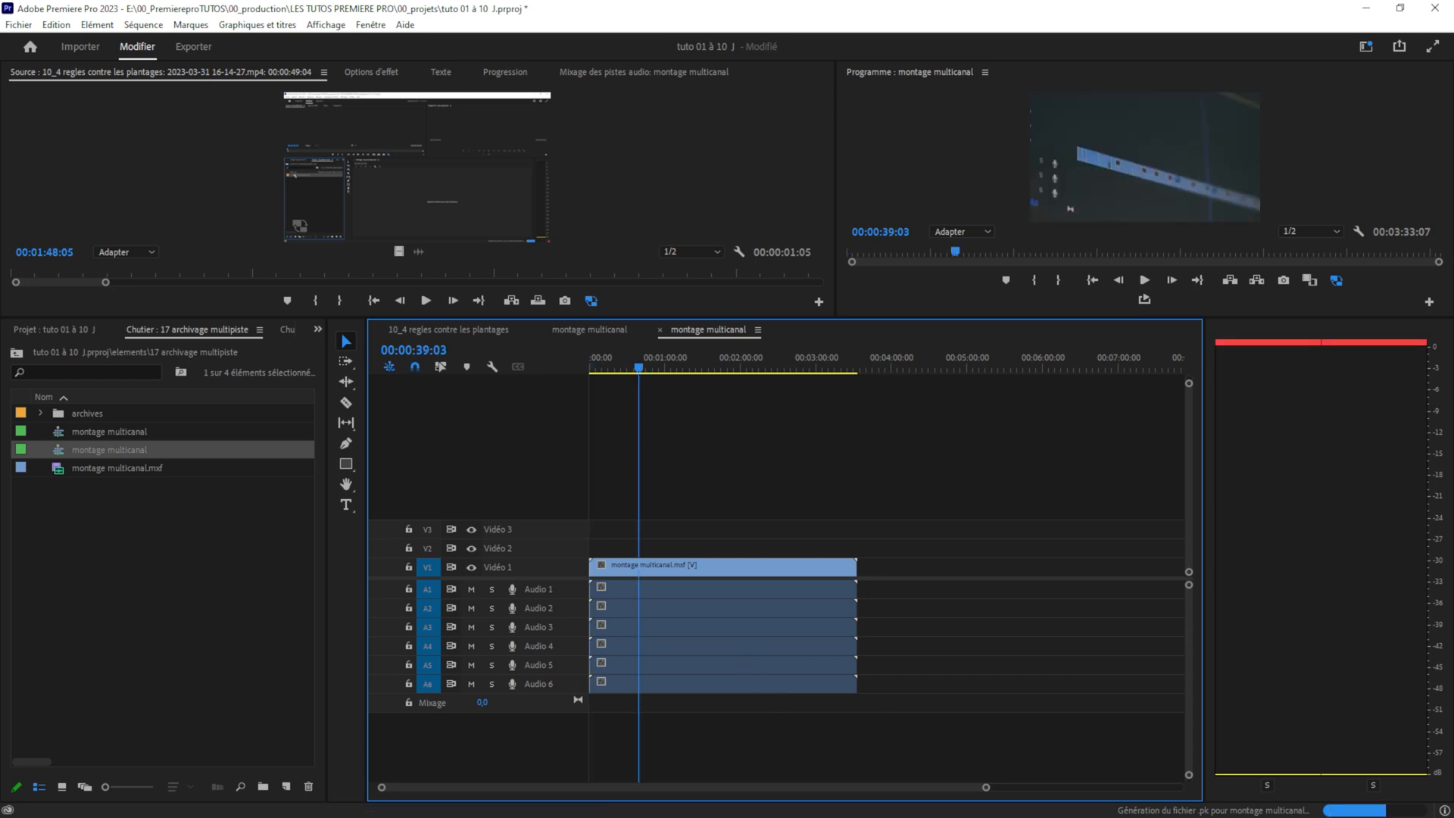